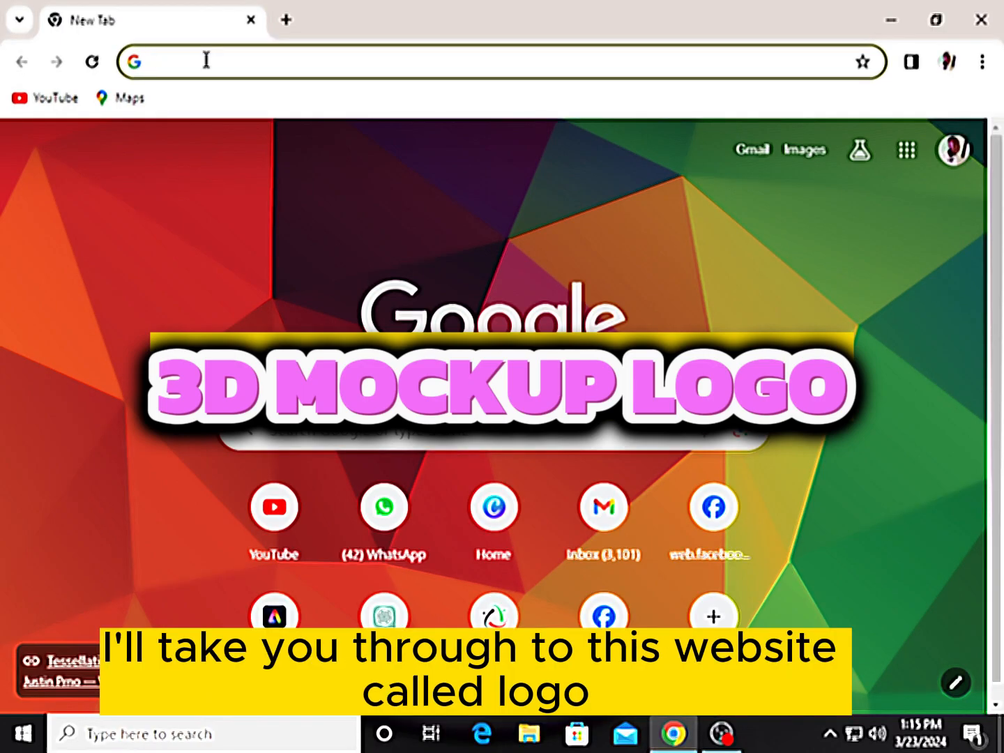
# - Open logomakr.com/choose-an-option/ and start a new logo on a blank canvas
pyautogui.write('logomakr.com/choose-an-option/')
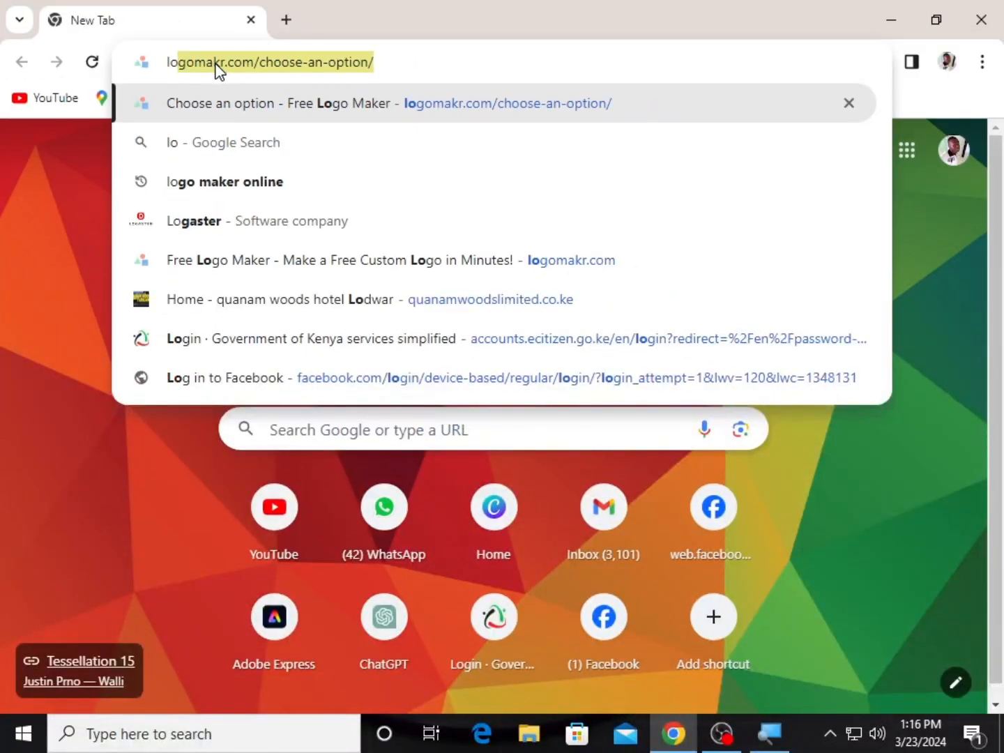
pyautogui.click(214, 60)
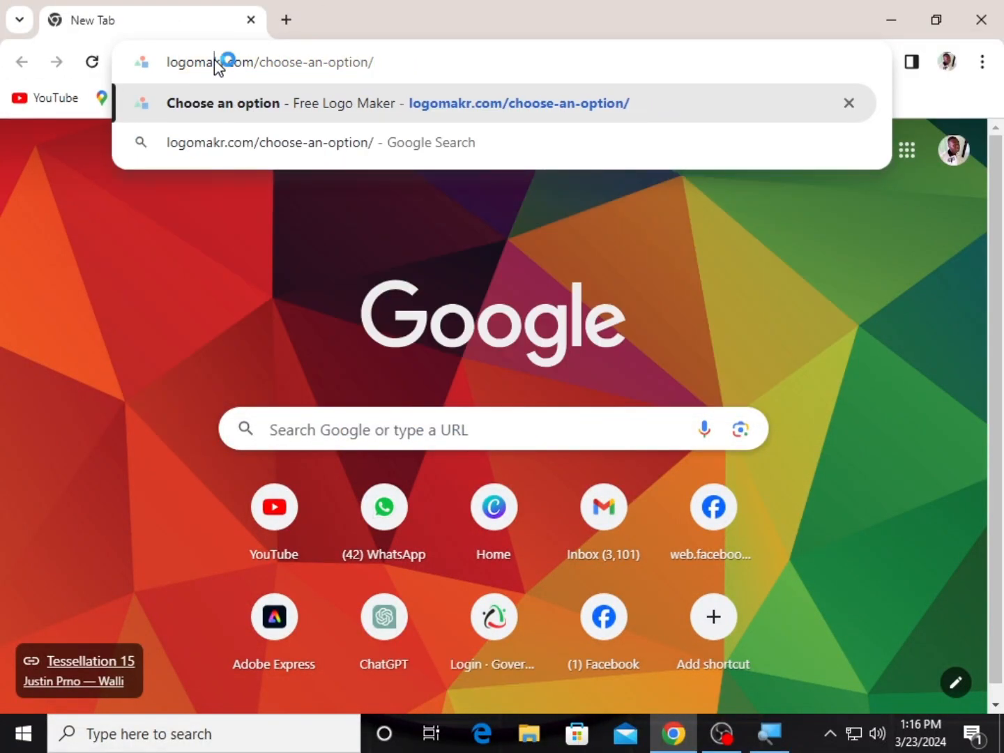
pyautogui.click(241, 106)
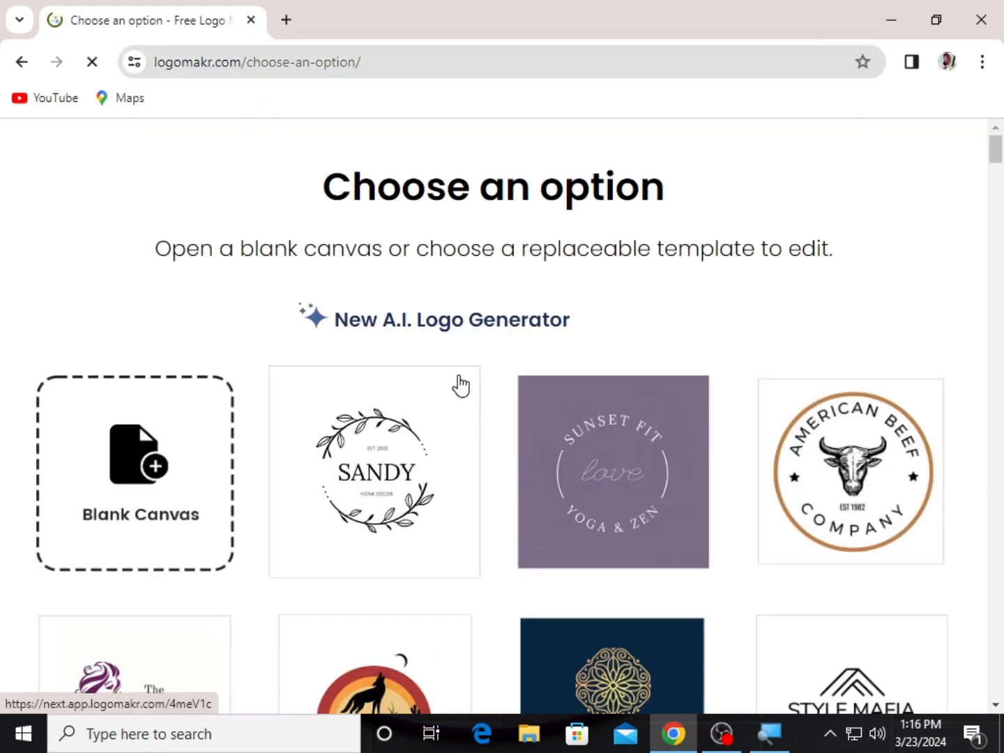
pyautogui.scroll(-3, 458, 387)
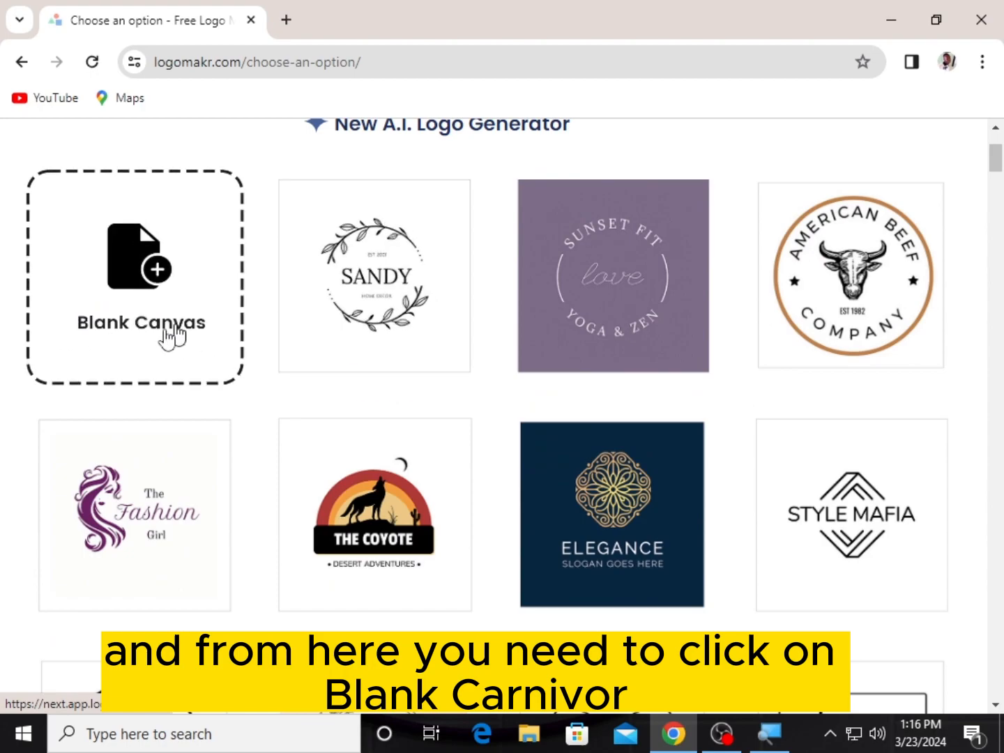
pyautogui.click(148, 278)
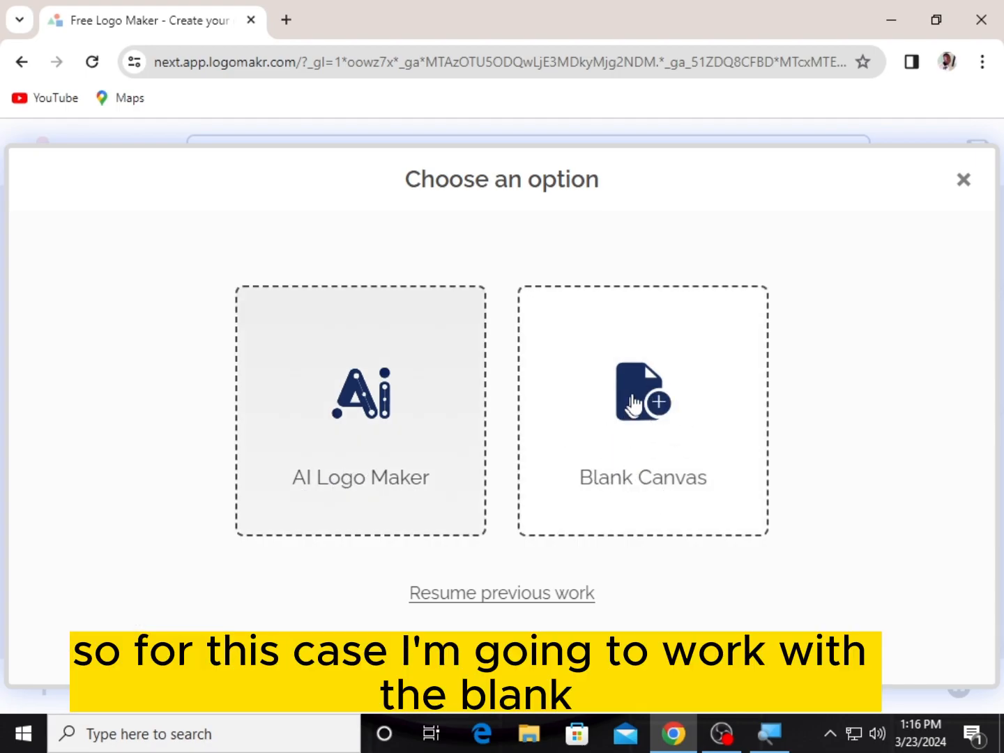
pyautogui.click(647, 398)
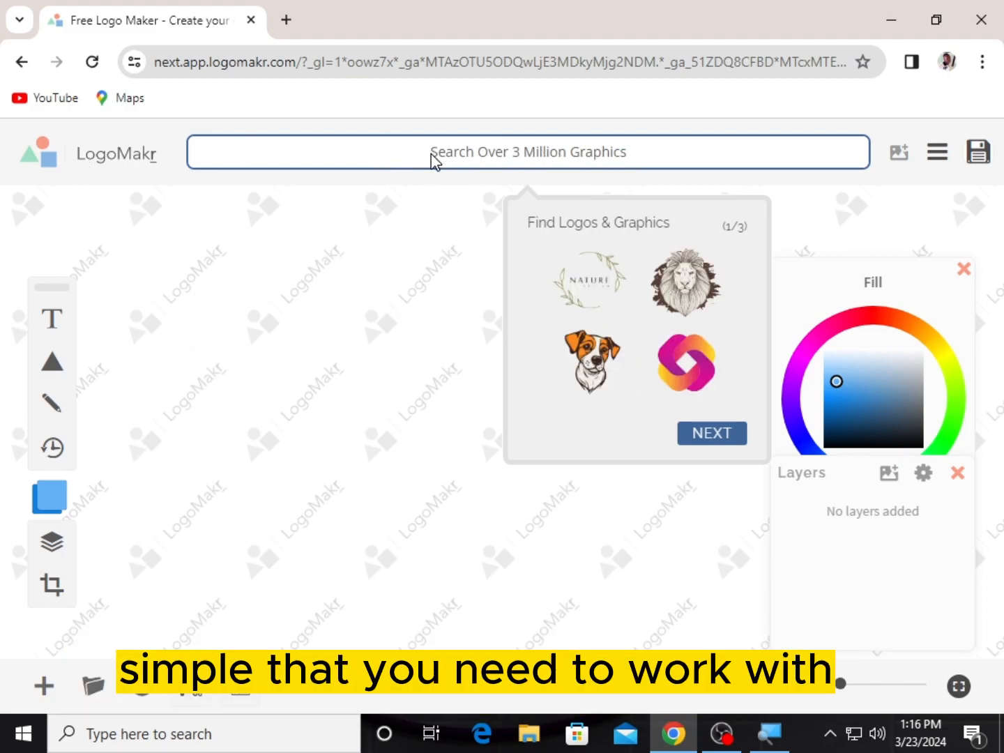
# - Search the graphics for "earth" and place the outlined grid globe without a stand near the canvas centre
pyautogui.click(430, 154)
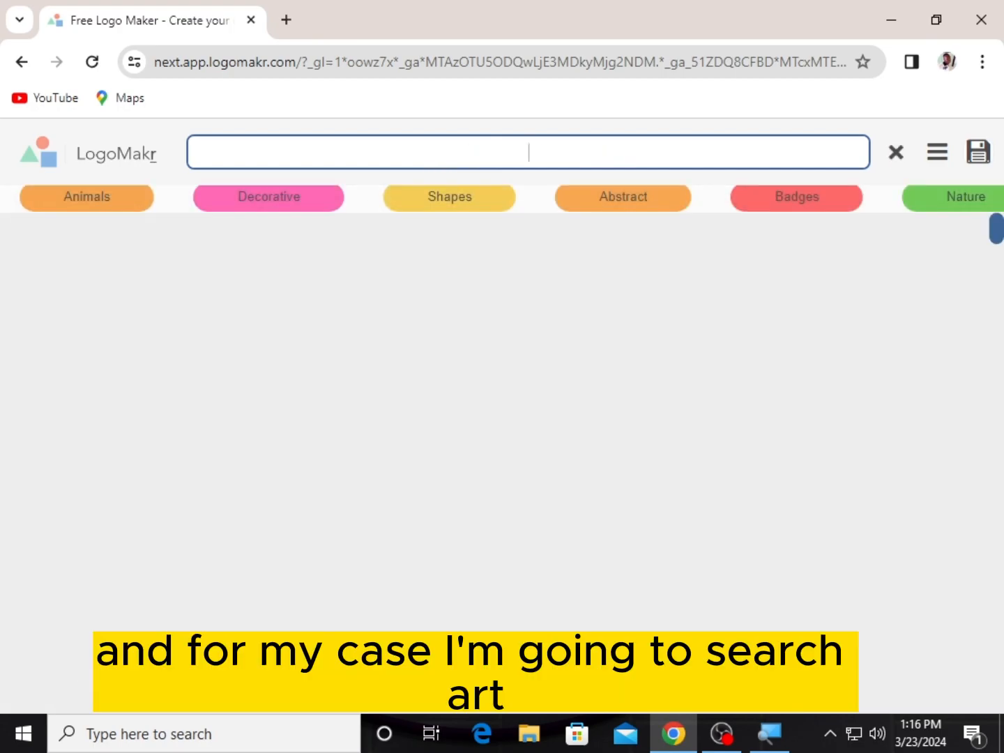
pyautogui.write('earth')
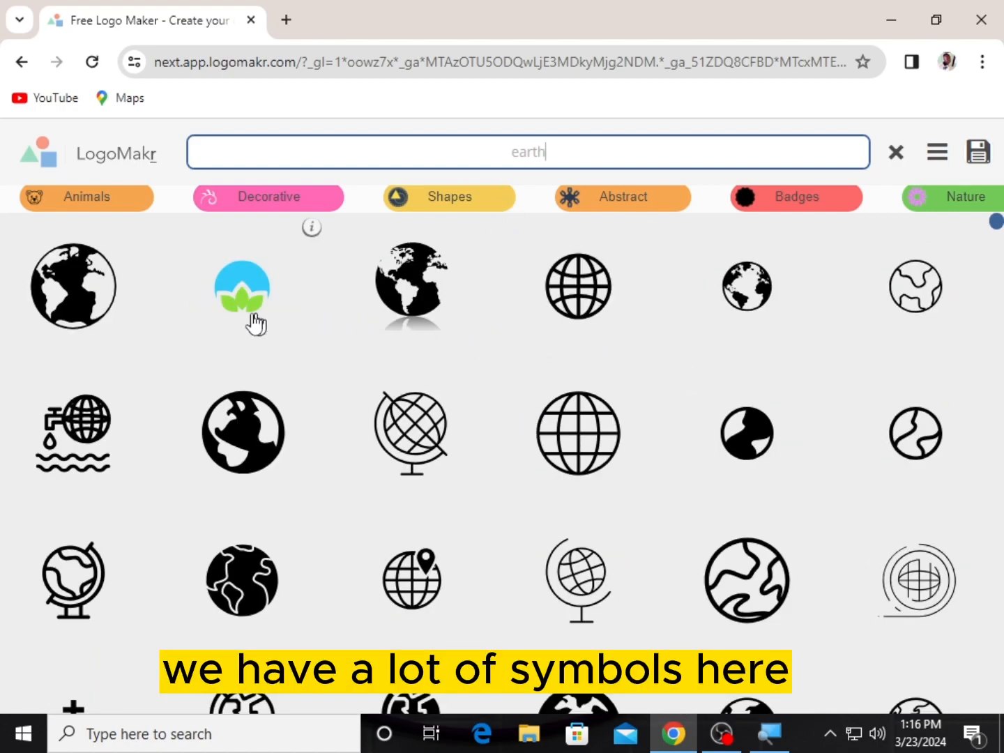
pyautogui.scroll(-10, 275, 589)
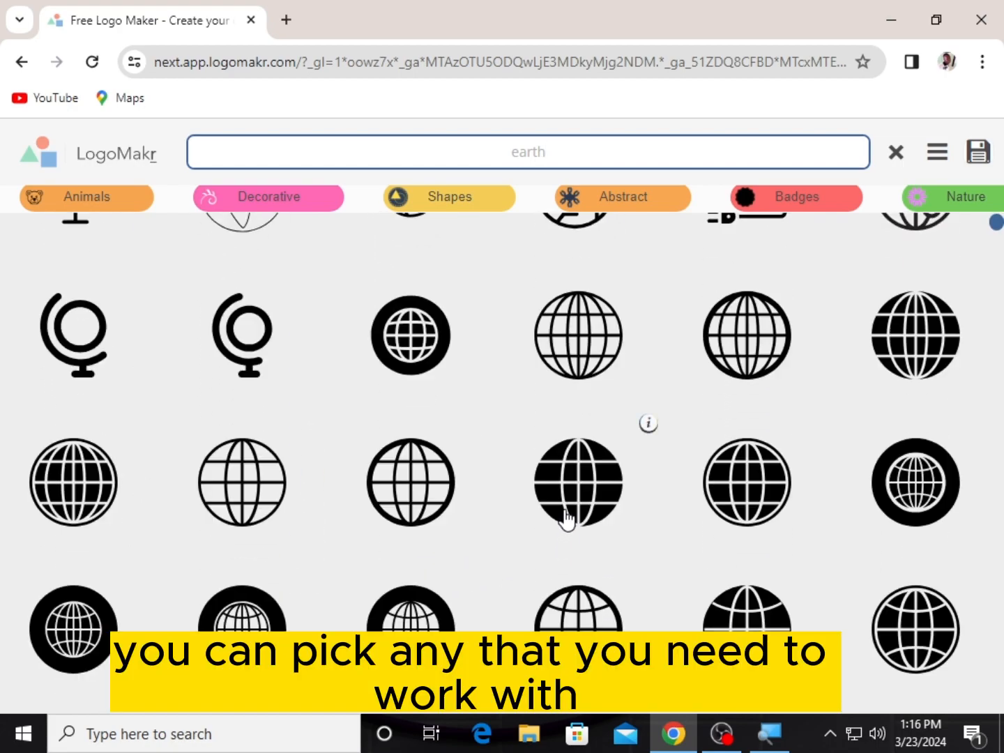
pyautogui.scroll(-15, 566, 520)
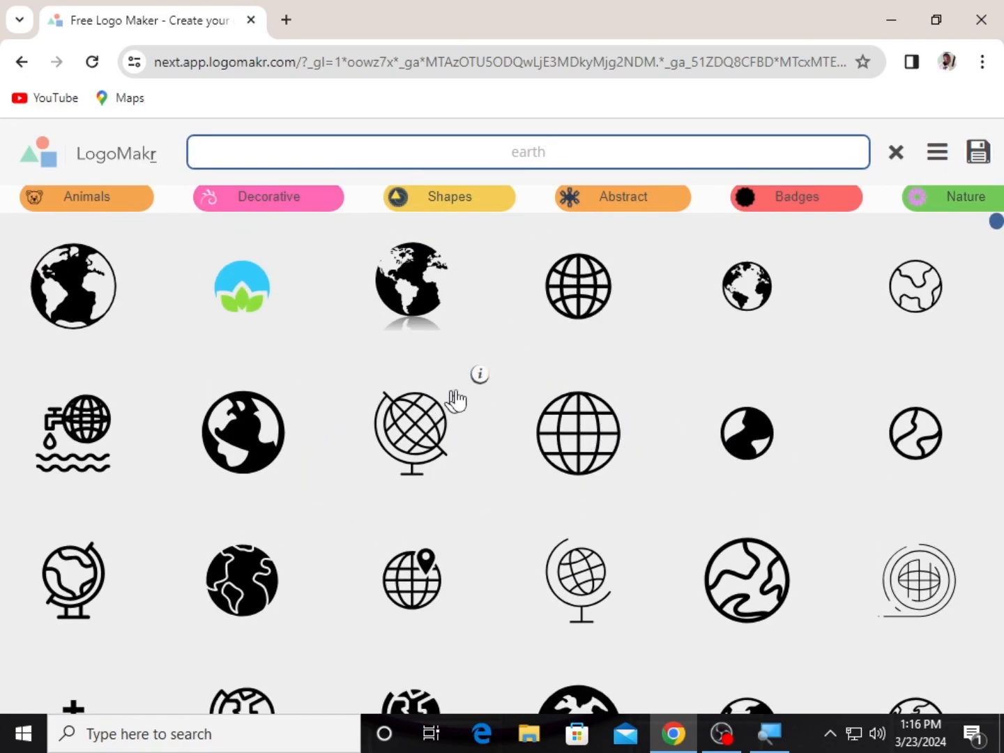
pyautogui.click(568, 301)
pyautogui.moveTo(481, 422); pyautogui.dragTo(432, 442)
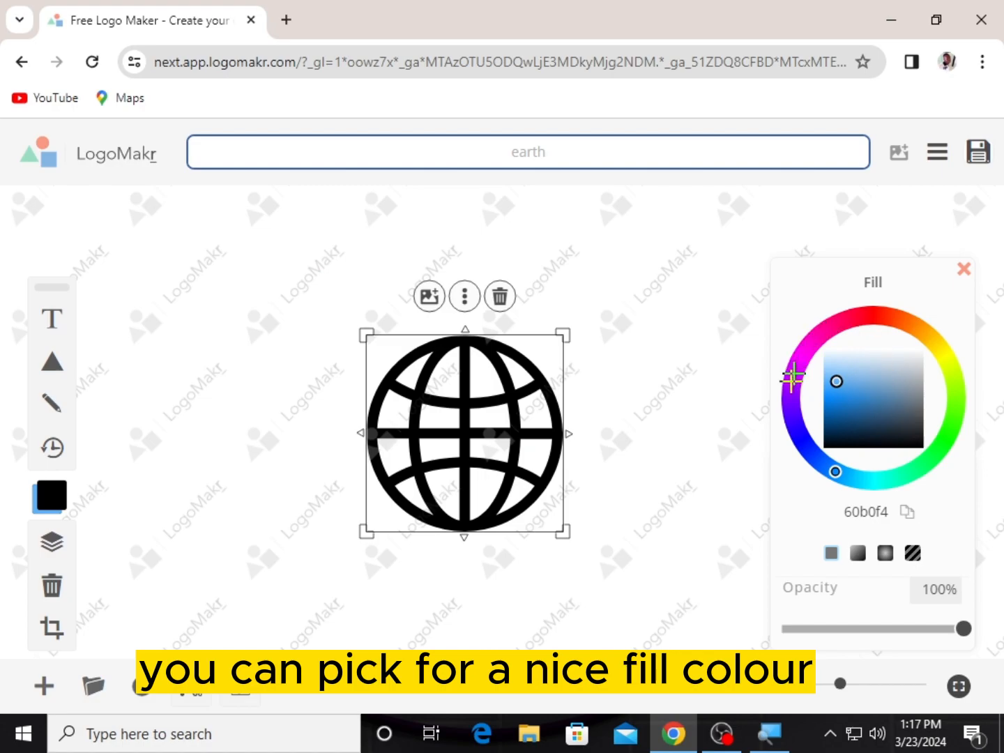
# - Fill the globe with dark blue 084989 and enlarge it to about one and a half times its size
pyautogui.moveTo(844, 391)
pyautogui.mouseDown()
pyautogui.moveTo(877, 400)
pyautogui.moveTo(882, 381)
pyautogui.moveTo(844, 415)
pyautogui.moveTo(823, 411)
pyautogui.moveTo(776, 449)
pyautogui.moveTo(802, 439)
pyautogui.moveTo(813, 458)
pyautogui.moveTo(851, 473)
pyautogui.moveTo(829, 404)
pyautogui.moveTo(842, 369)
pyautogui.moveTo(834, 420)
pyautogui.mouseUp()
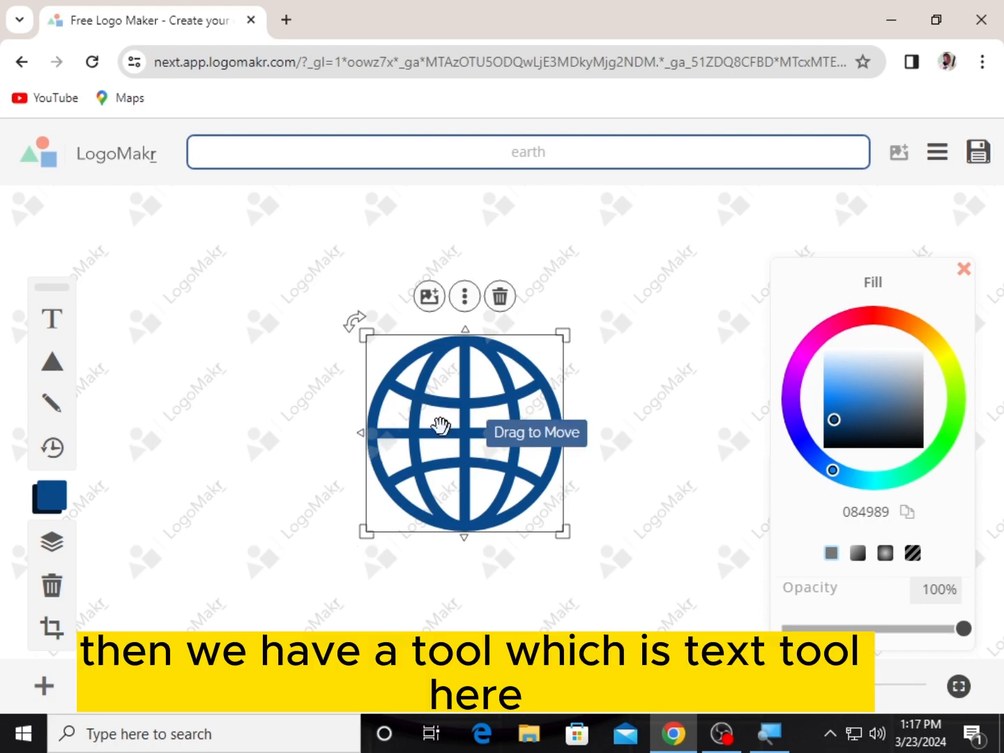
pyautogui.moveTo(563, 333); pyautogui.dragTo(630, 272)
pyautogui.moveTo(365, 272); pyautogui.dragTo(329, 267)
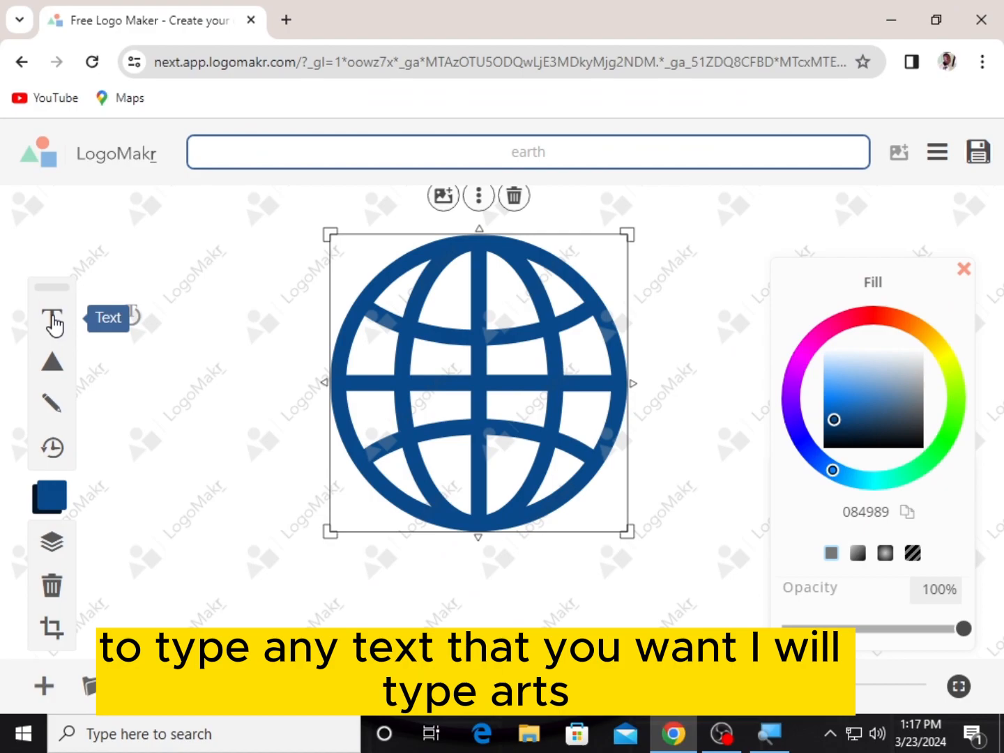
# - Add a text object over the globe and replace its placeholder with "Earth"
pyautogui.click(89, 322)
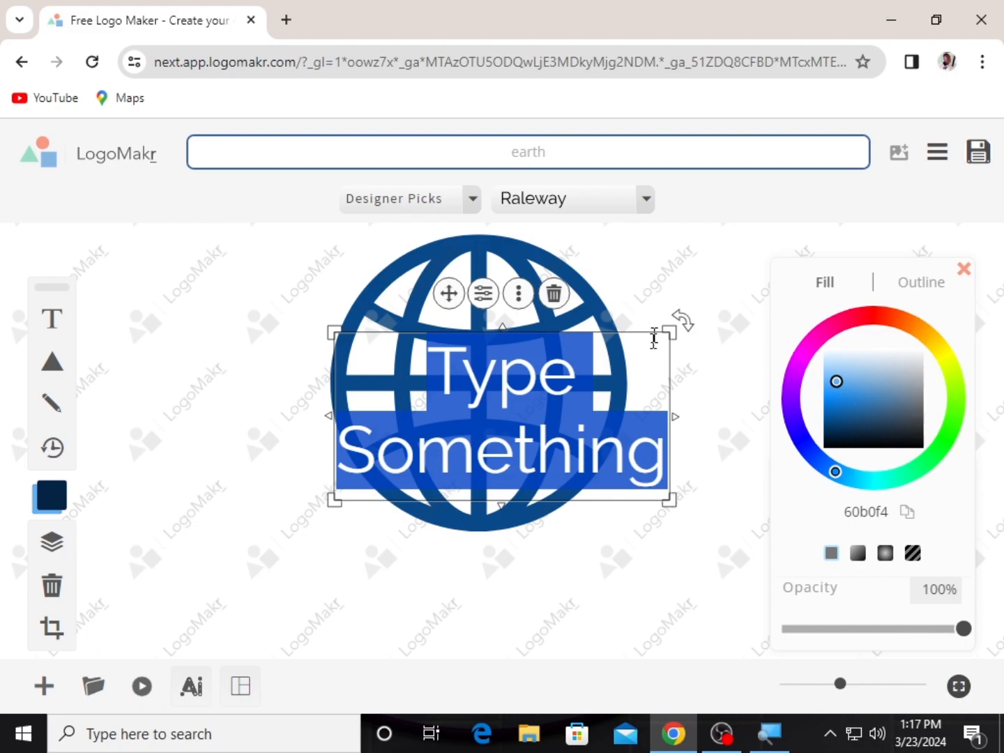
pyautogui.click(679, 513)
pyautogui.press('BackSpace')
pyautogui.press('BackSpace')
pyautogui.press('BackSpace')
pyautogui.press('BackSpace')
pyautogui.press('BackSpace')
pyautogui.press('BackSpace')
pyautogui.press('BackSpace')
pyautogui.press('BackSpace')
pyautogui.press('BackSpace')
pyautogui.press('BackSpace')
pyautogui.press('BackSpace')
pyautogui.press('BackSpace')
pyautogui.press('BackSpace')
pyautogui.press('BackSpace')
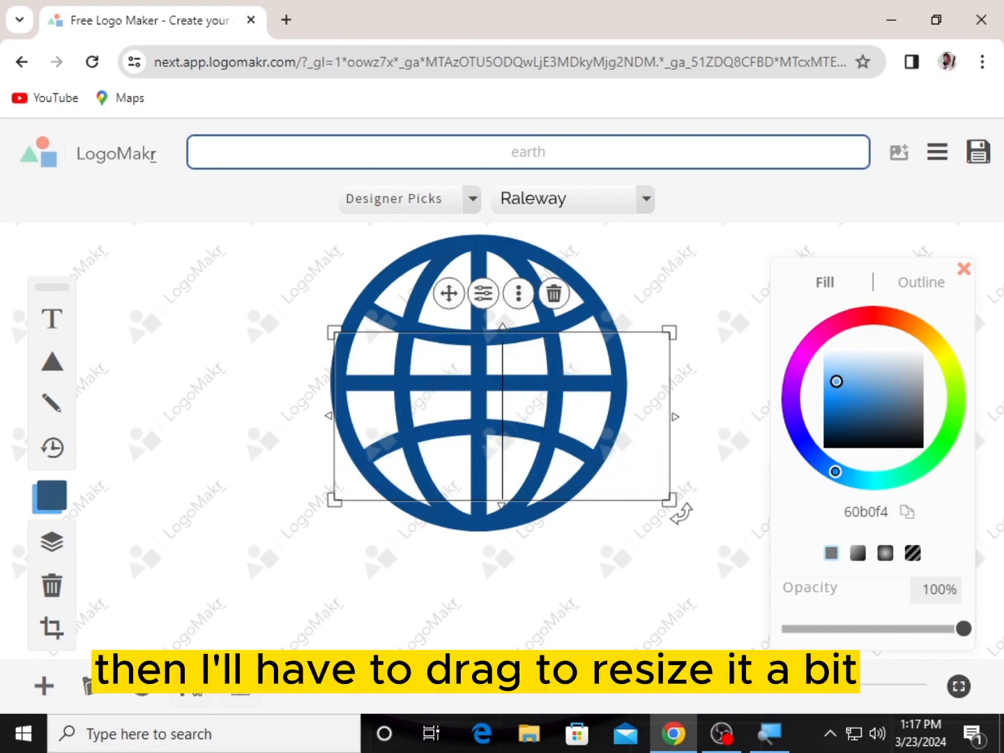
pyautogui.write('e')
pyautogui.press('BackSpace')
pyautogui.write('E')
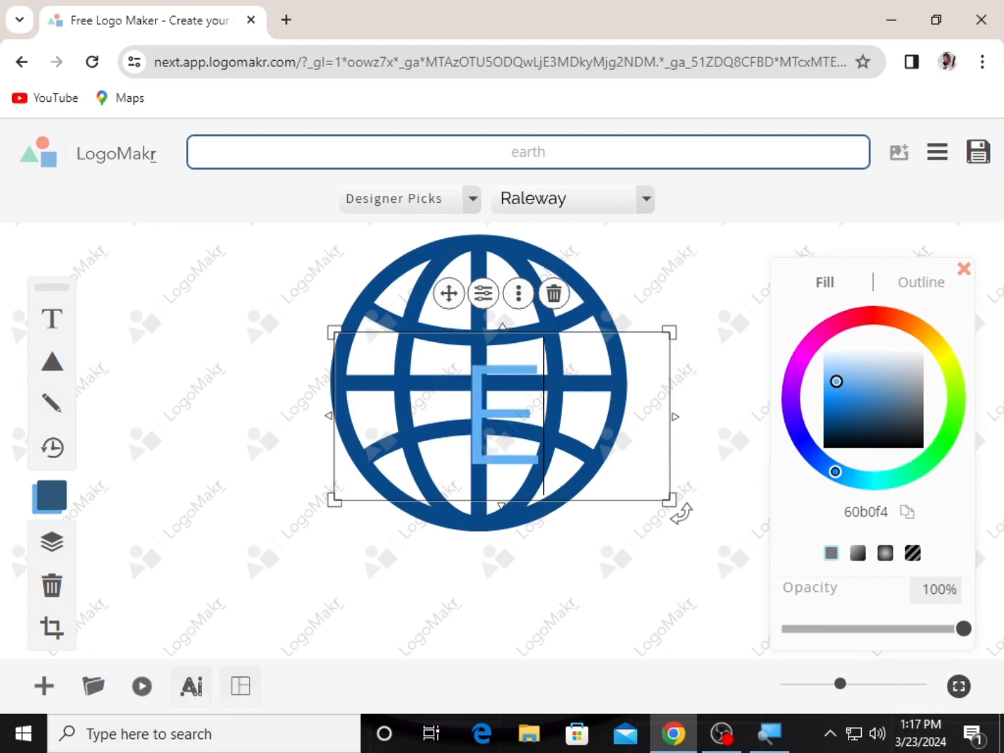
pyautogui.write('arth')
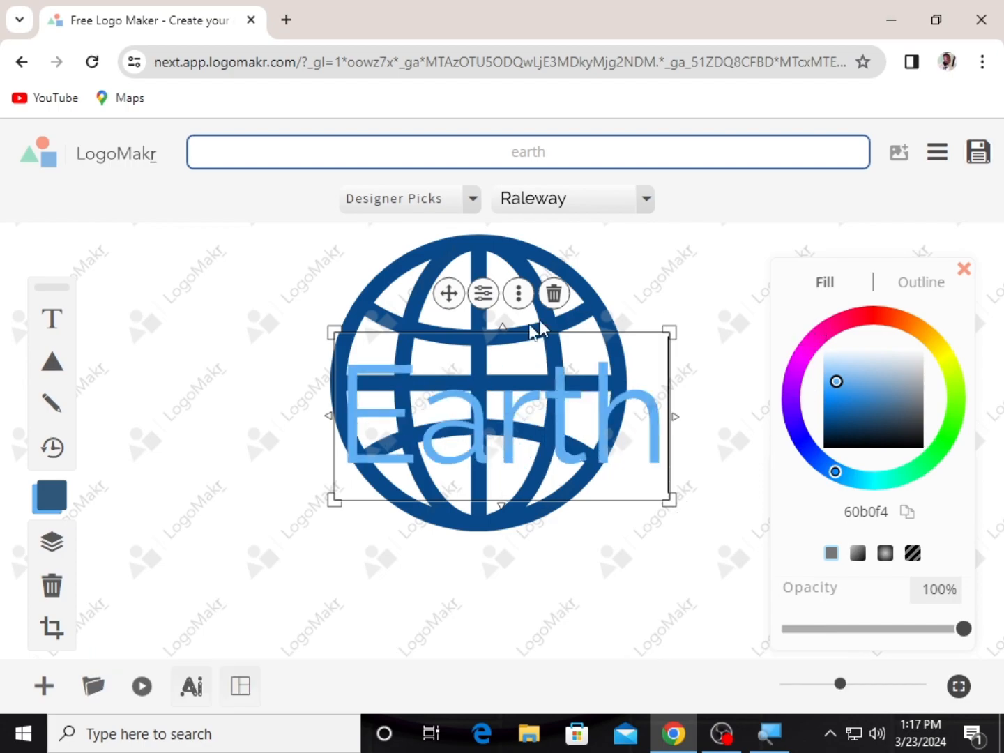
# - Shrink the Earth text and arrange it beside the globe's lower right edge, shifting the globe left and down
pyautogui.moveTo(329, 327); pyautogui.dragTo(395, 434)
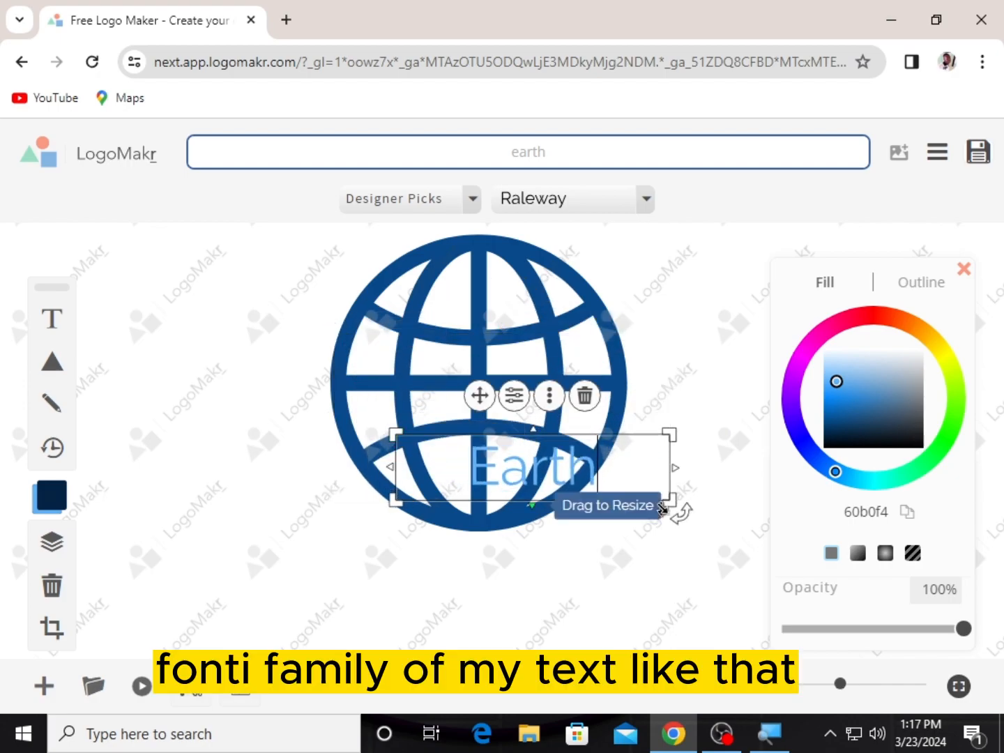
pyautogui.moveTo(480, 399); pyautogui.dragTo(572, 493)
pyautogui.moveTo(478, 352); pyautogui.dragTo(382, 401)
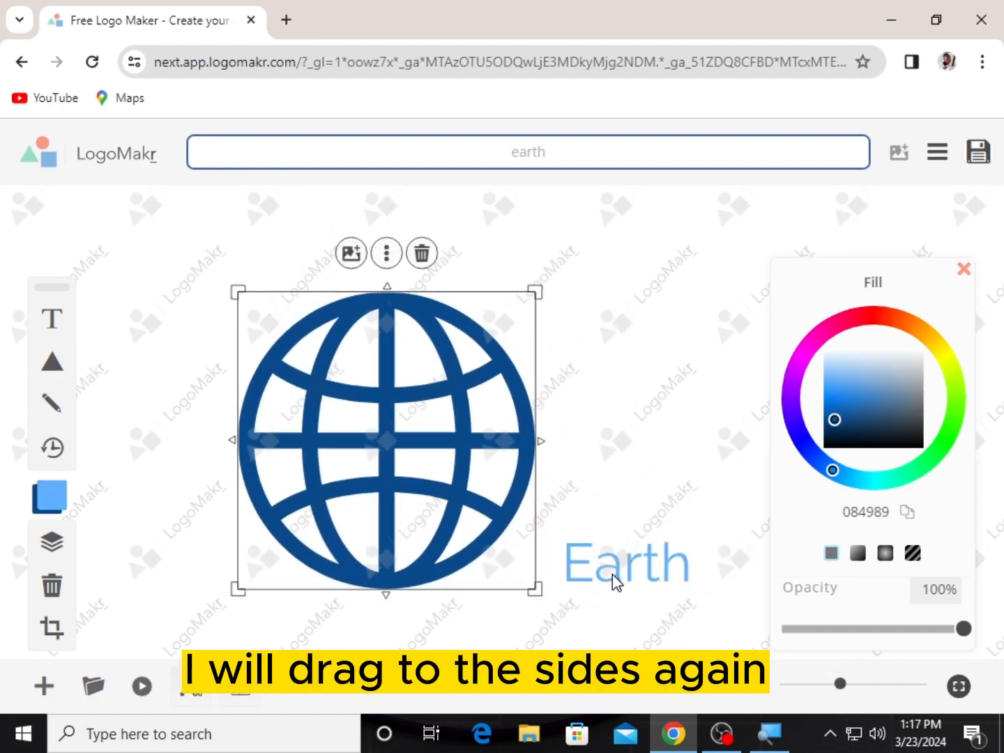
# - Set the Earth text's font to Poppins Bold, then enlarge it and move it against the globe's lower right edge
pyautogui.click(616, 575)
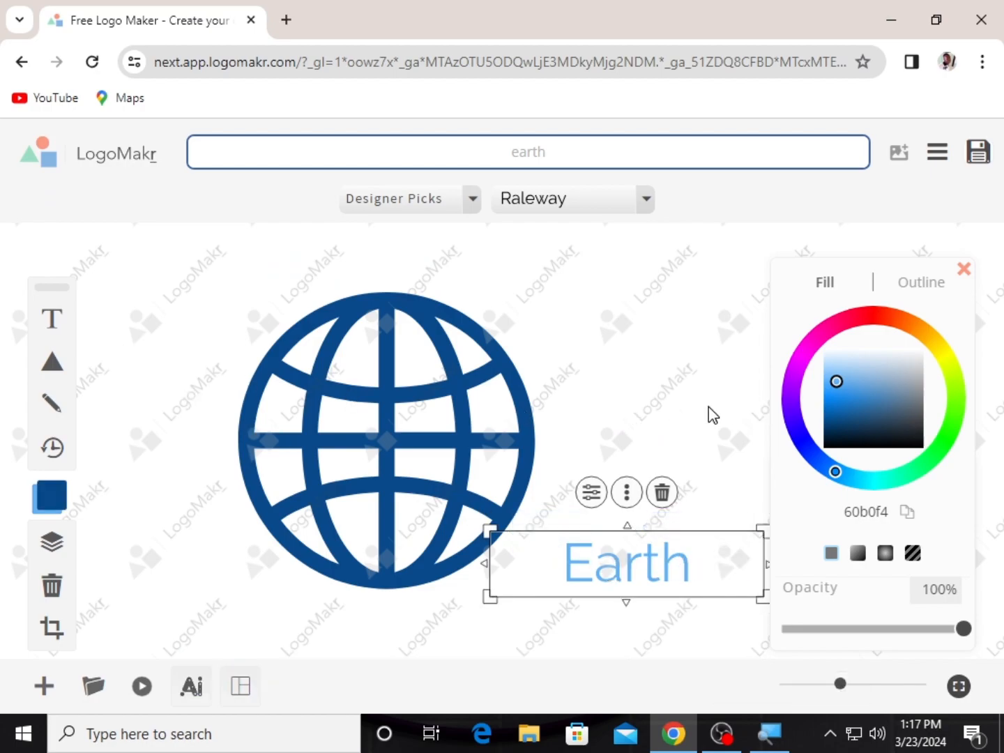
pyautogui.click(644, 212)
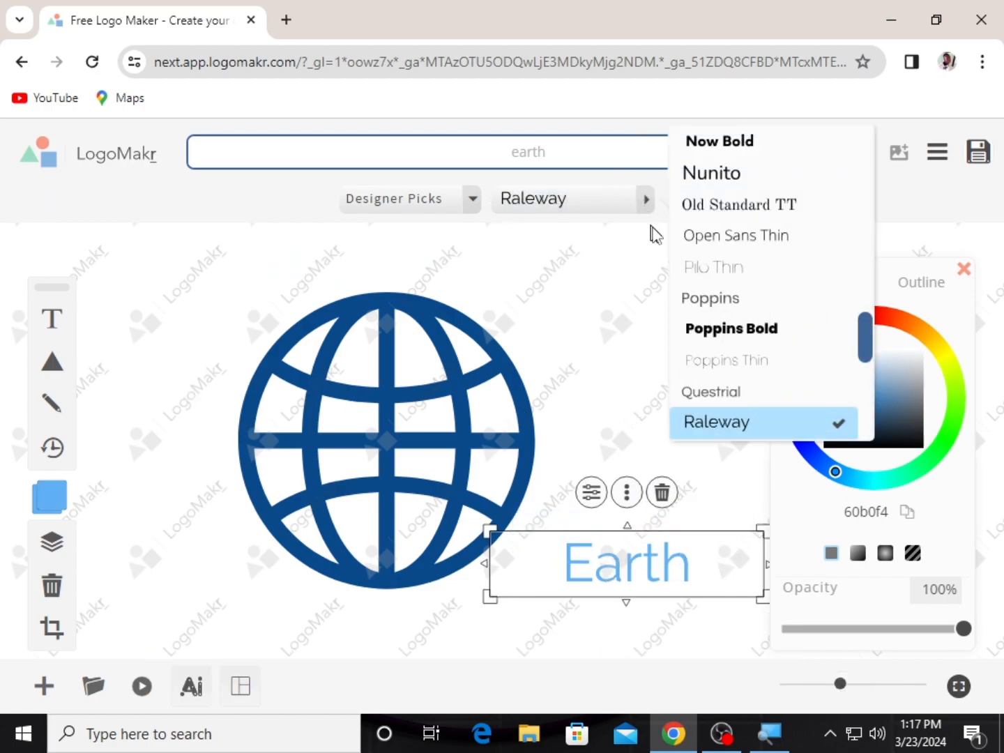
pyautogui.click(756, 342)
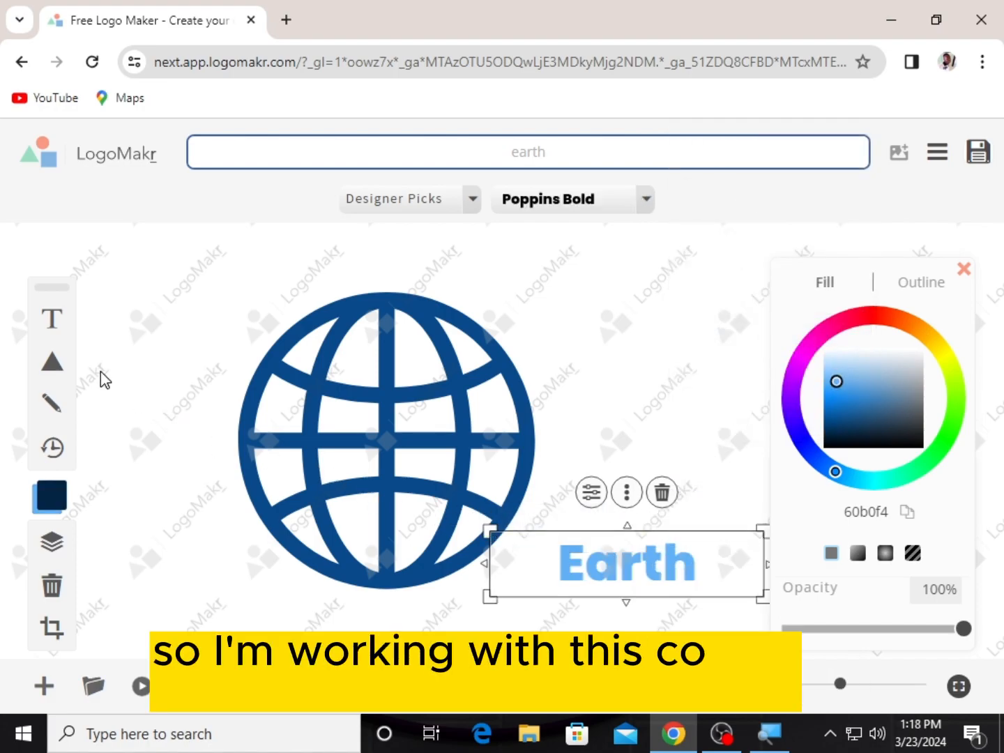
pyautogui.moveTo(764, 597); pyautogui.dragTo(817, 649)
pyautogui.moveTo(653, 585); pyautogui.dragTo(607, 583)
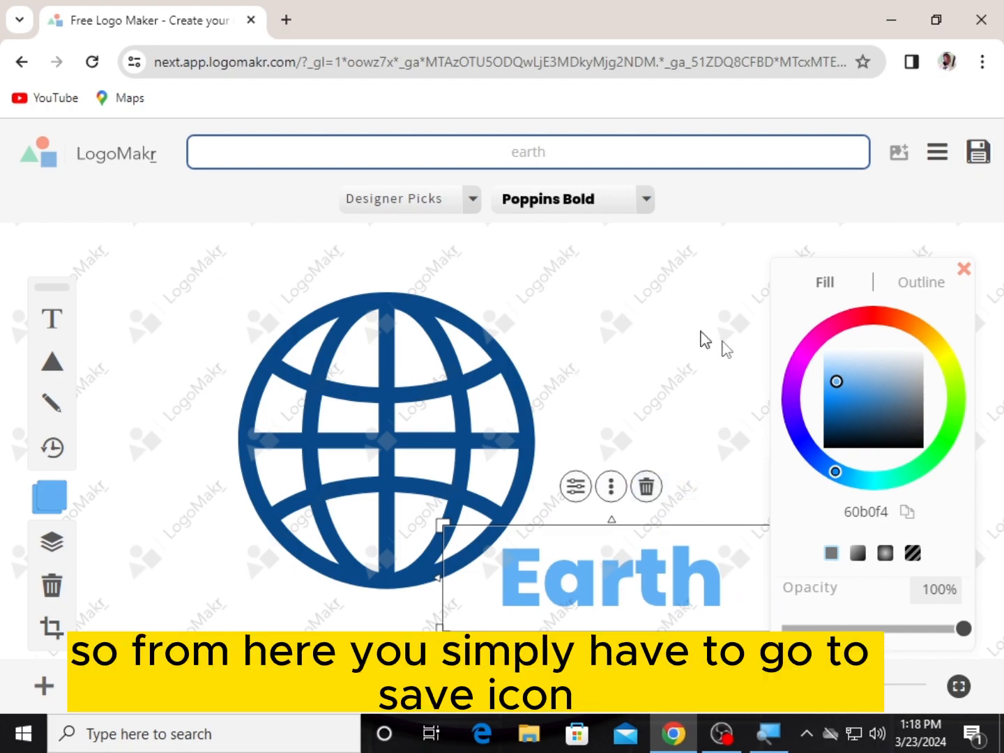
# - Fill the Earth text with the muted dark blue 2d506e and nudge it slightly downward
pyautogui.moveTo(859, 428); pyautogui.dragTo(881, 418)
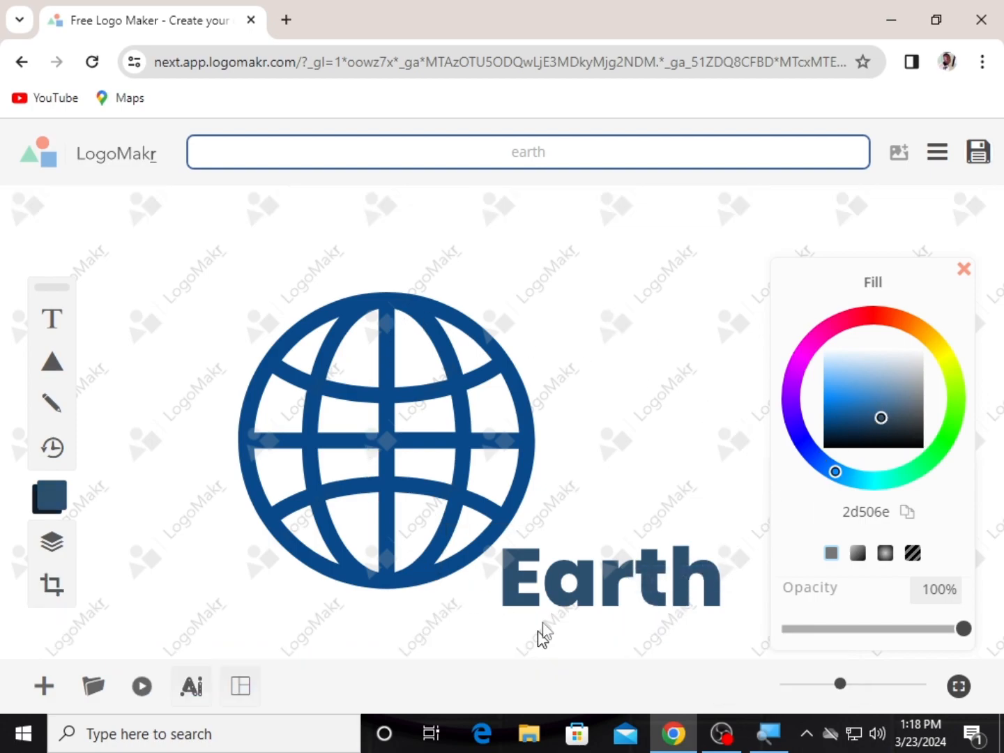
pyautogui.moveTo(549, 579)
pyautogui.mouseDown()
pyautogui.moveTo(536, 591)
pyautogui.moveTo(554, 589)
pyautogui.mouseUp()
pyautogui.click(598, 325)
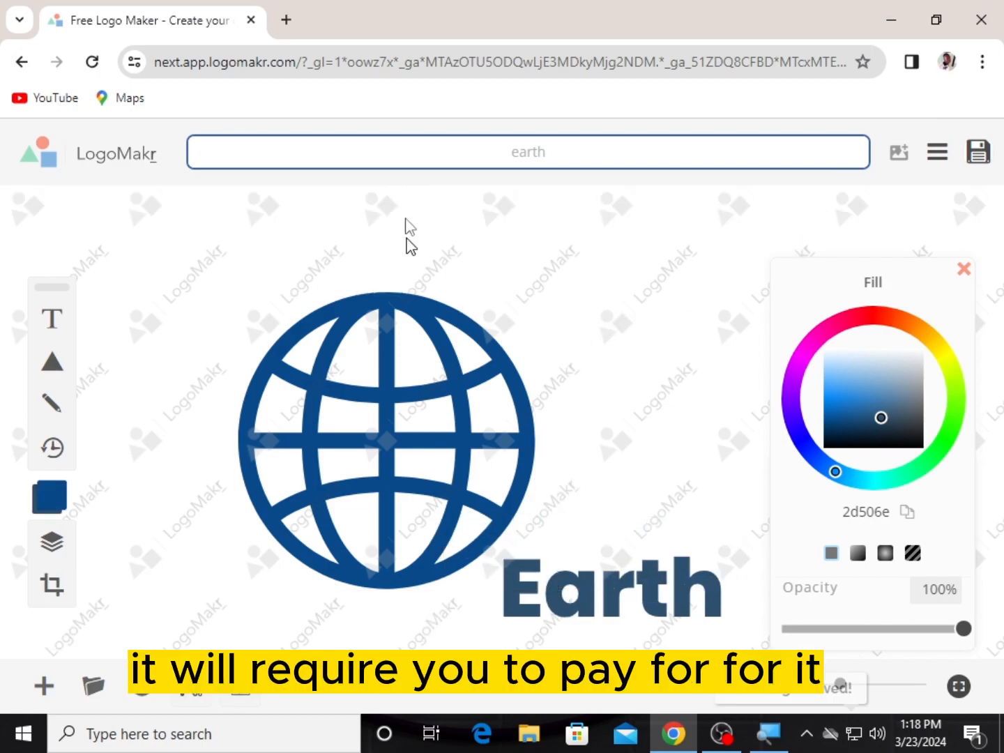
# - Save the logo and copy its high-res example image to the desktop, replacing the existing download.png
pyautogui.click(978, 154)
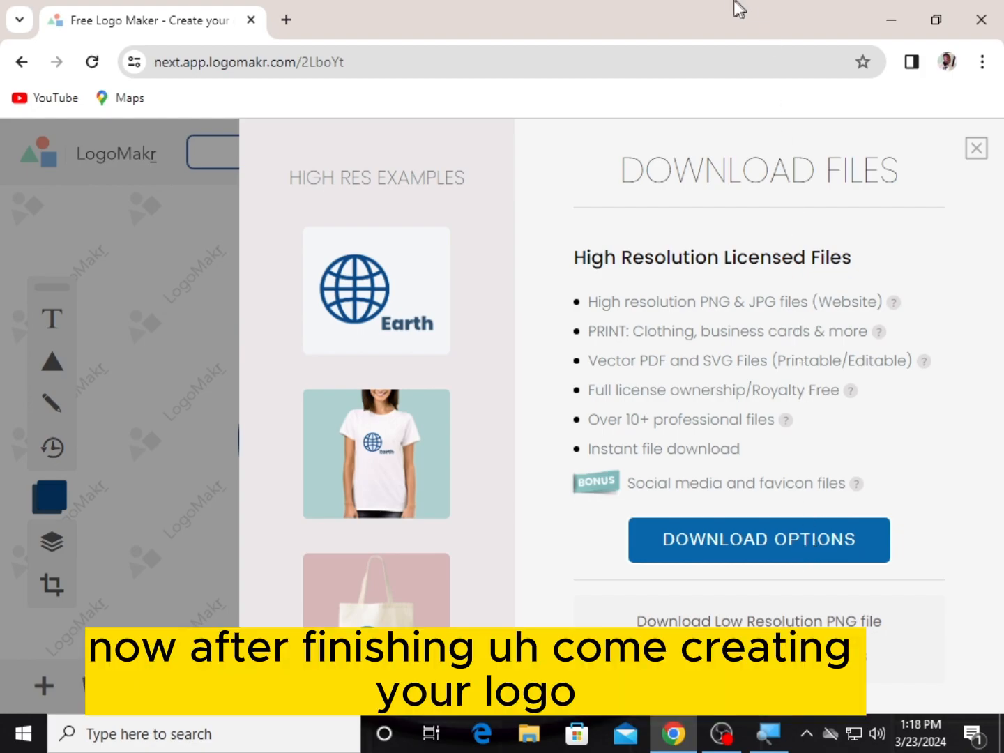
pyautogui.moveTo(834, 28); pyautogui.dragTo(627, 33)
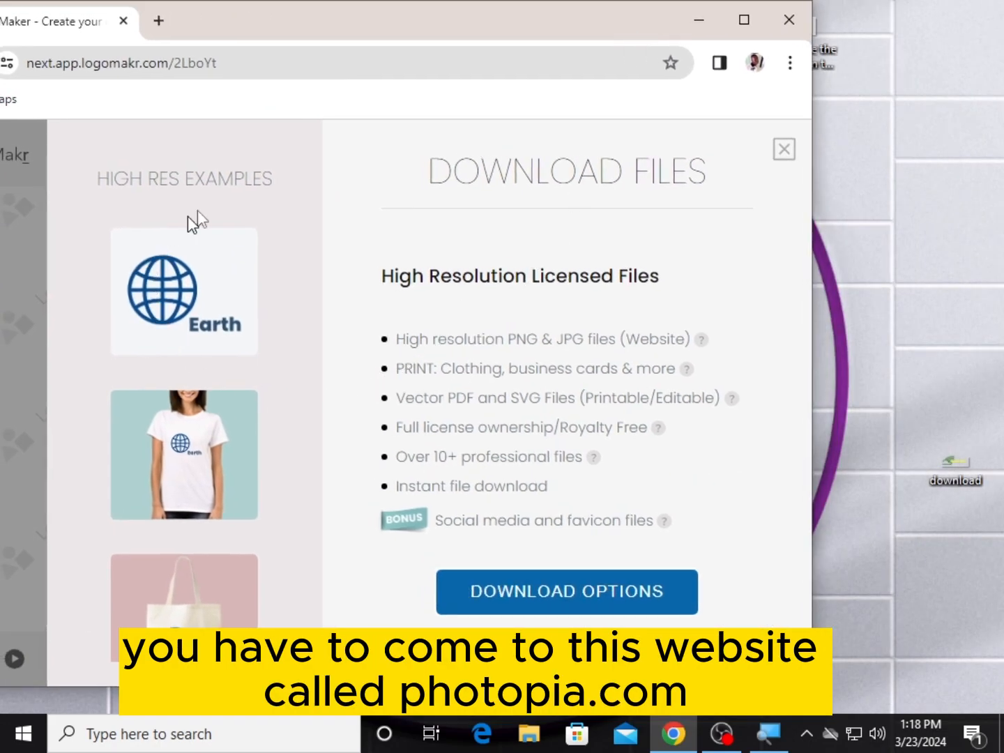
pyautogui.moveTo(154, 289); pyautogui.dragTo(921, 292)
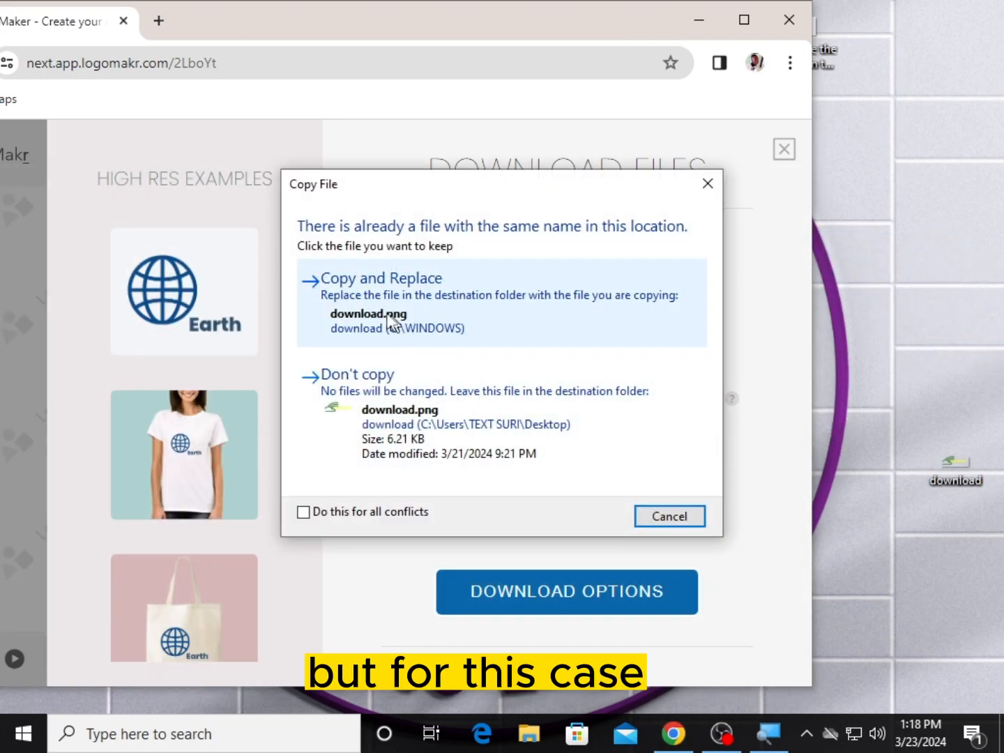
pyautogui.click(385, 312)
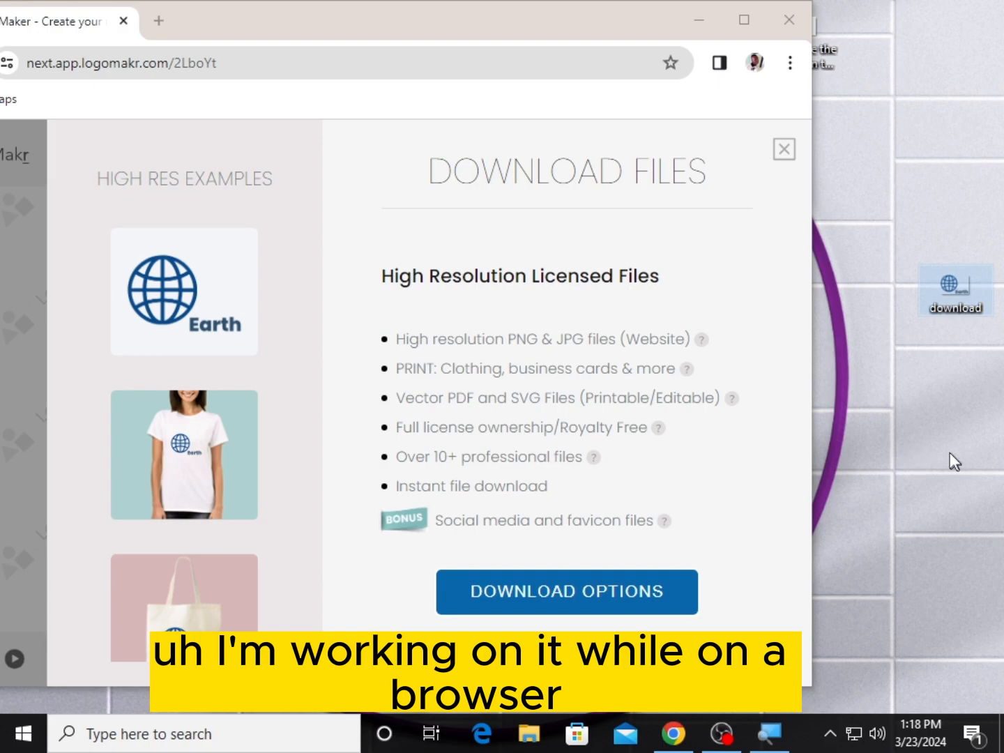
pyautogui.click(743, 20)
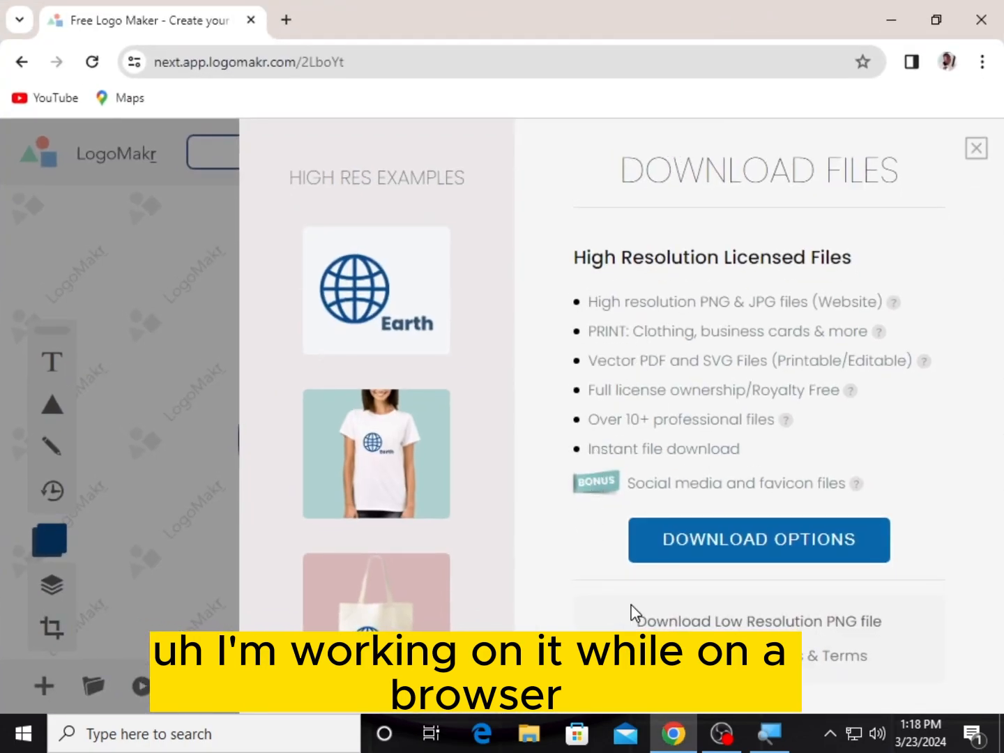
# - Open photopea.com in a new browser tab
pyautogui.click(285, 21)
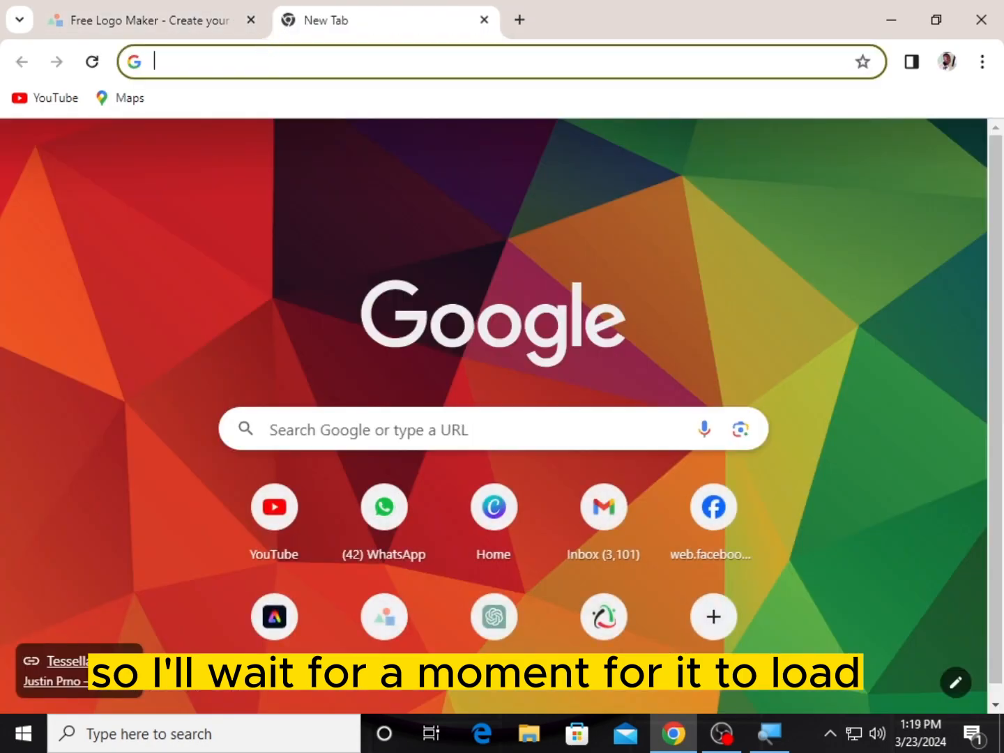
pyautogui.write('photopea.com')
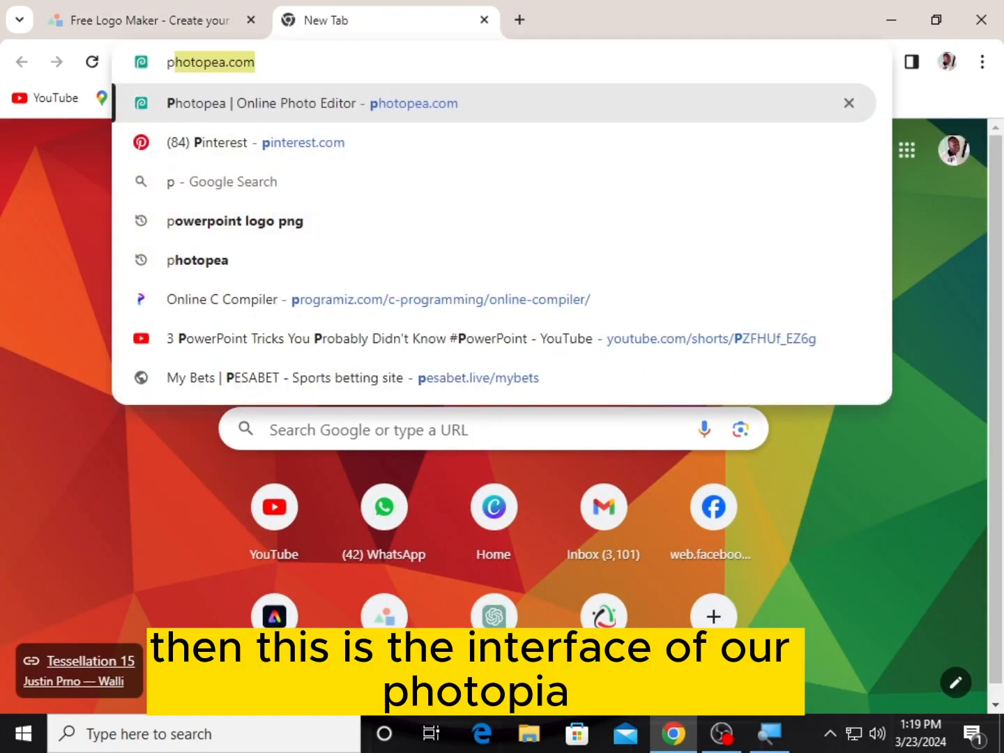
pyautogui.click(282, 104)
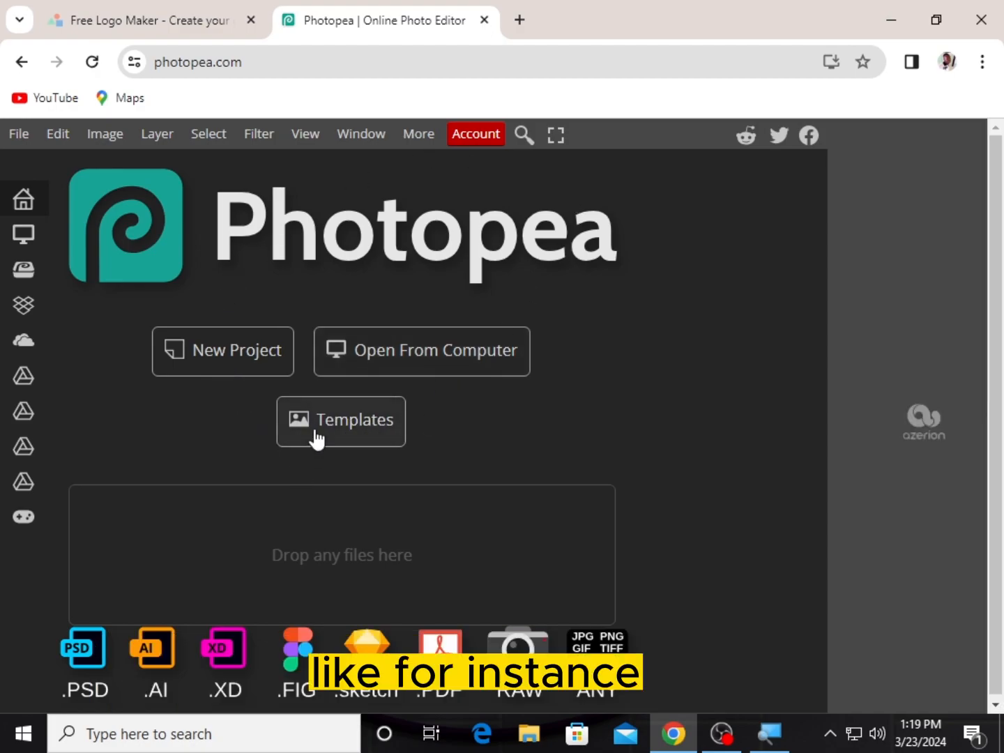
# - Browse the Hot templates for logo mockup designs
pyautogui.click(318, 430)
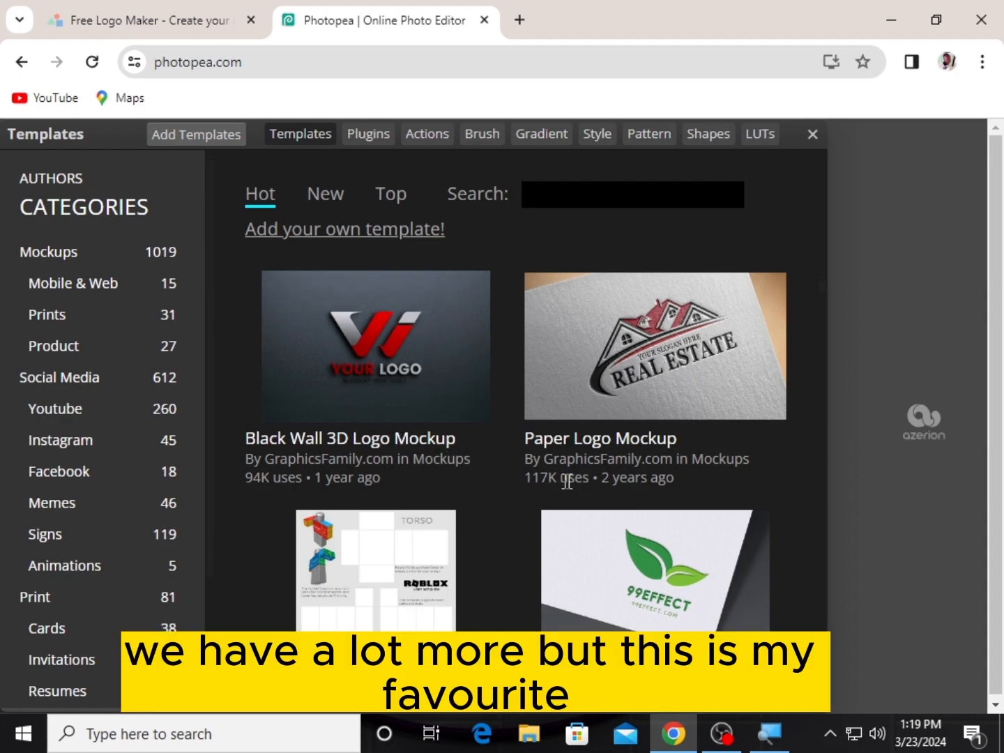
pyautogui.scroll(-10, 605, 483)
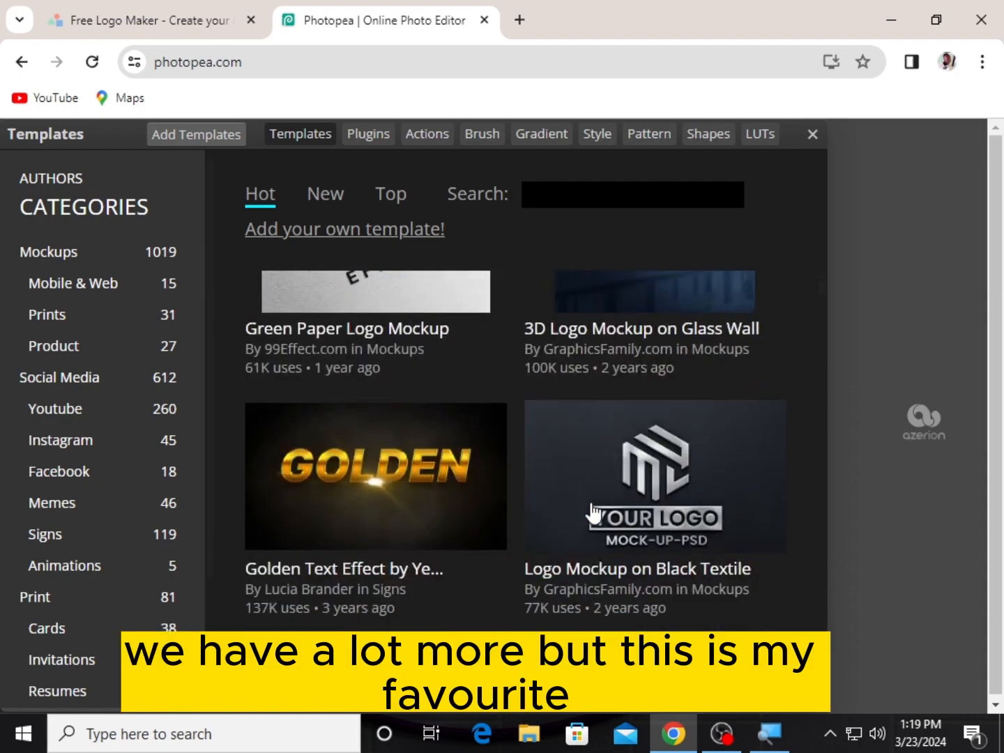
pyautogui.scroll(-5, 589, 513)
pyautogui.scroll(8, 578, 520)
pyautogui.scroll(-8, 580, 524)
pyautogui.scroll(-6, 578, 527)
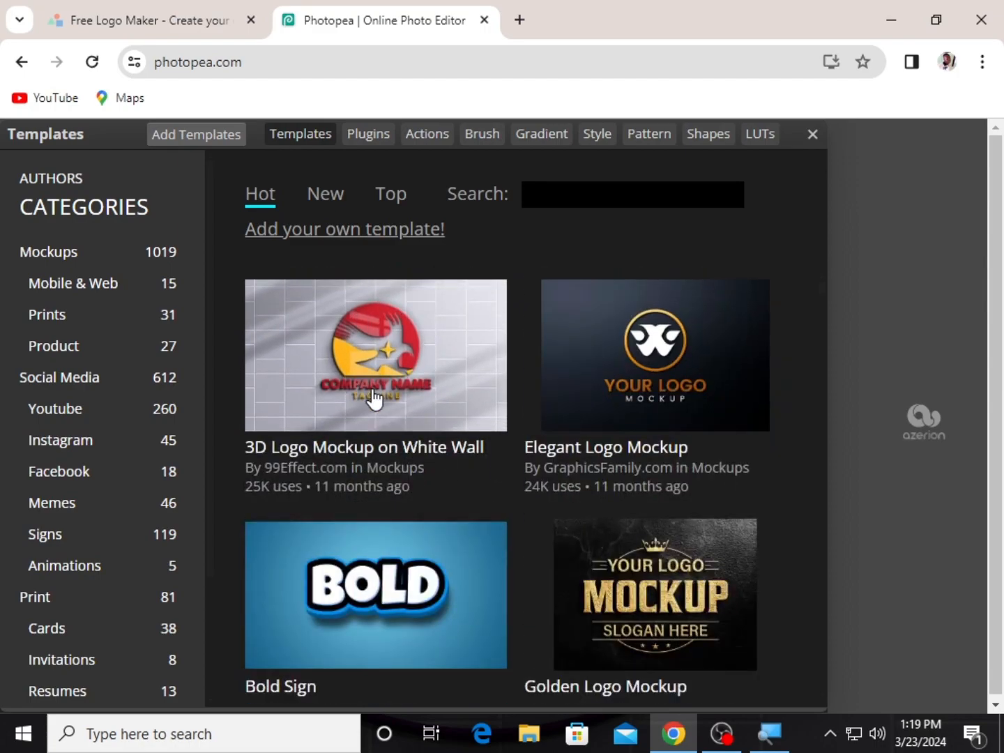
pyautogui.scroll(5, 372, 391)
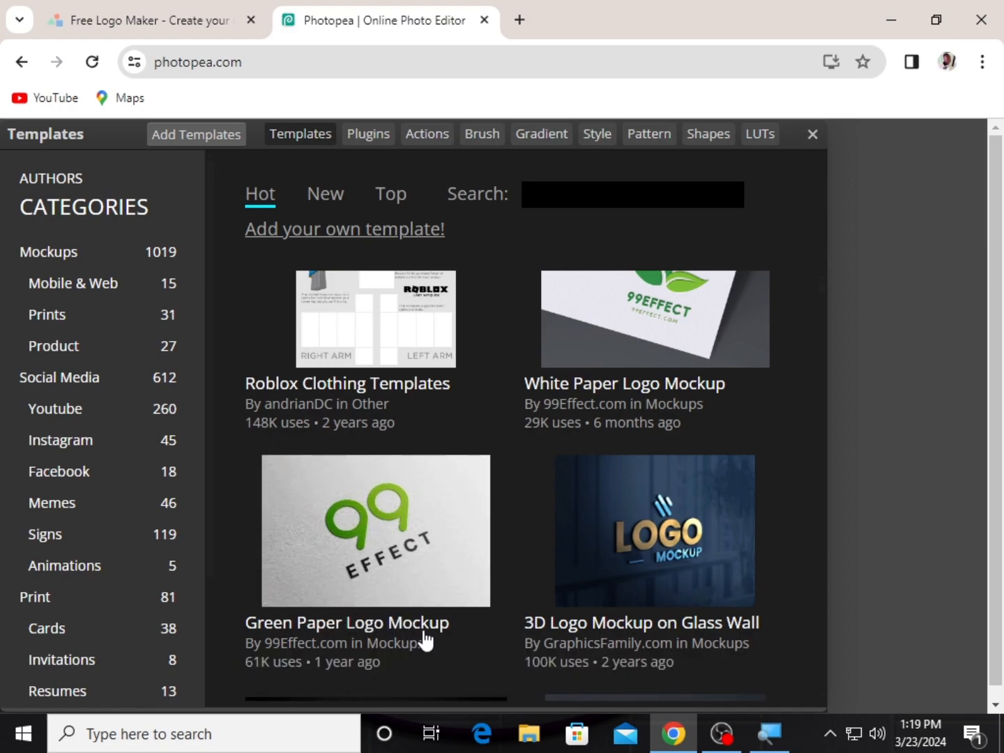
pyautogui.scroll(3, 424, 630)
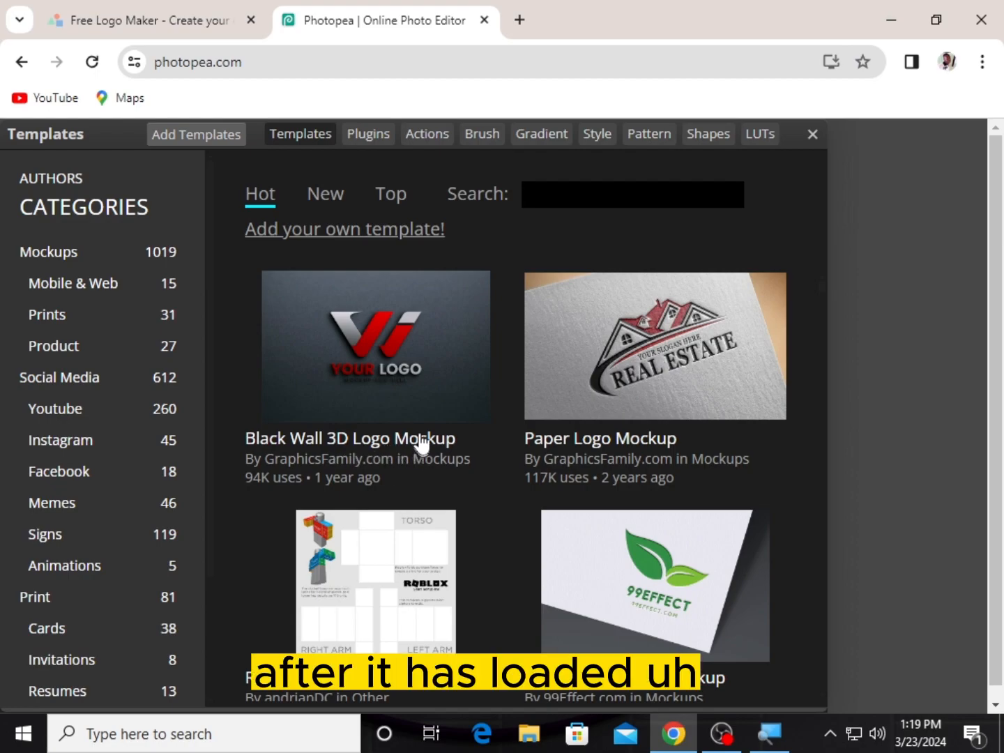
# - Open the "3D Logo Mockup on White Wall" template by 99Effect.com as a document
pyautogui.scroll(-5, 421, 442)
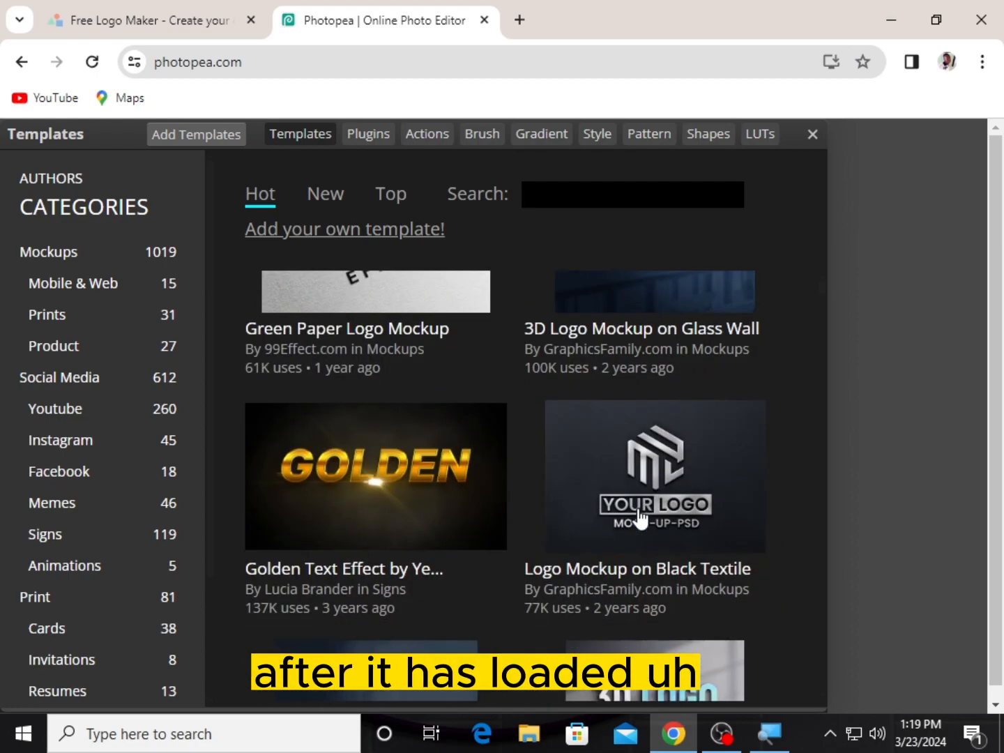
pyautogui.scroll(3, 639, 520)
pyautogui.scroll(-10, 635, 523)
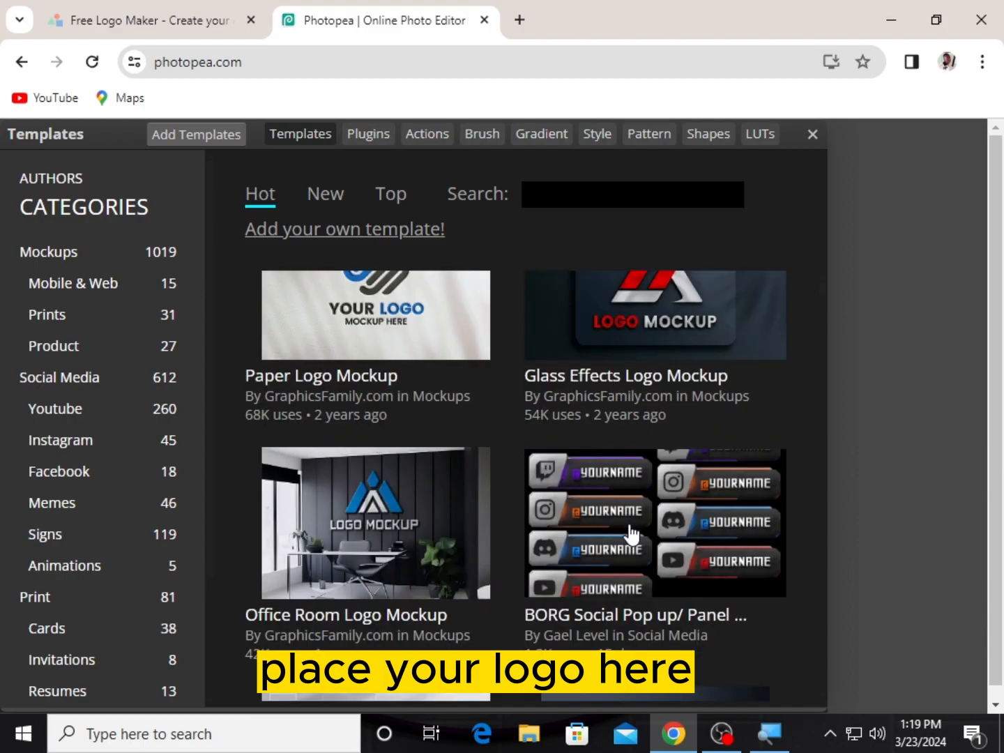
pyautogui.scroll(2, 632, 534)
pyautogui.scroll(-6, 392, 464)
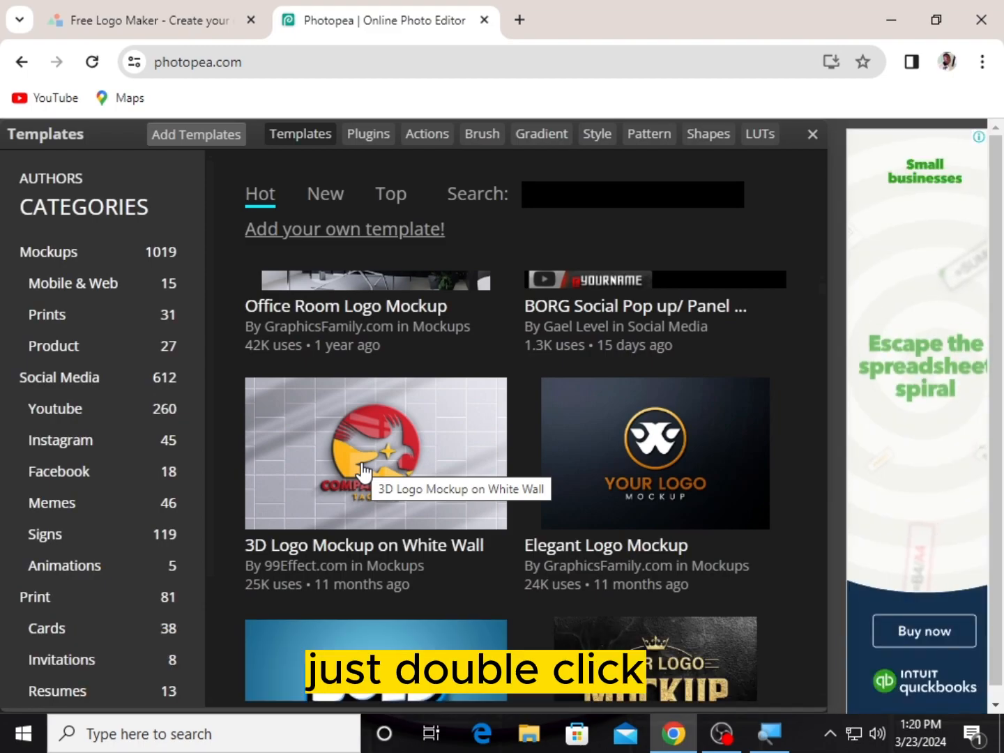
pyautogui.doubleClick(362, 464)
pyautogui.doubleClick(364, 372)
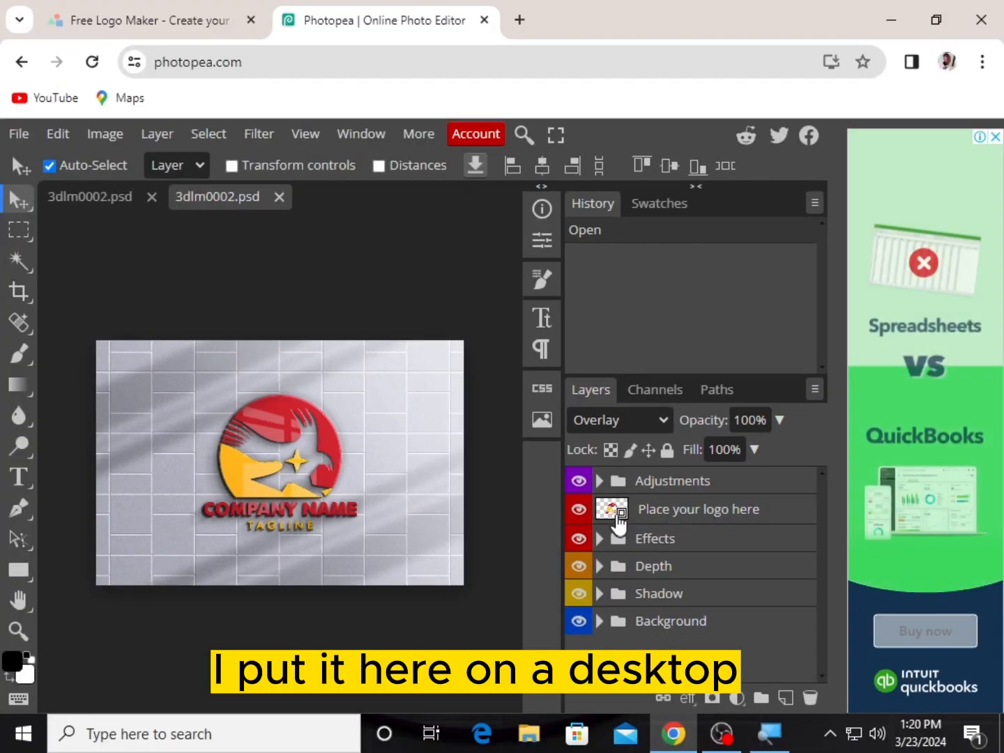
# - Open the contents of the "Place your logo here" smart object and place the desktop image "download" in it
pyautogui.click(620, 513)
pyautogui.doubleClick(620, 514)
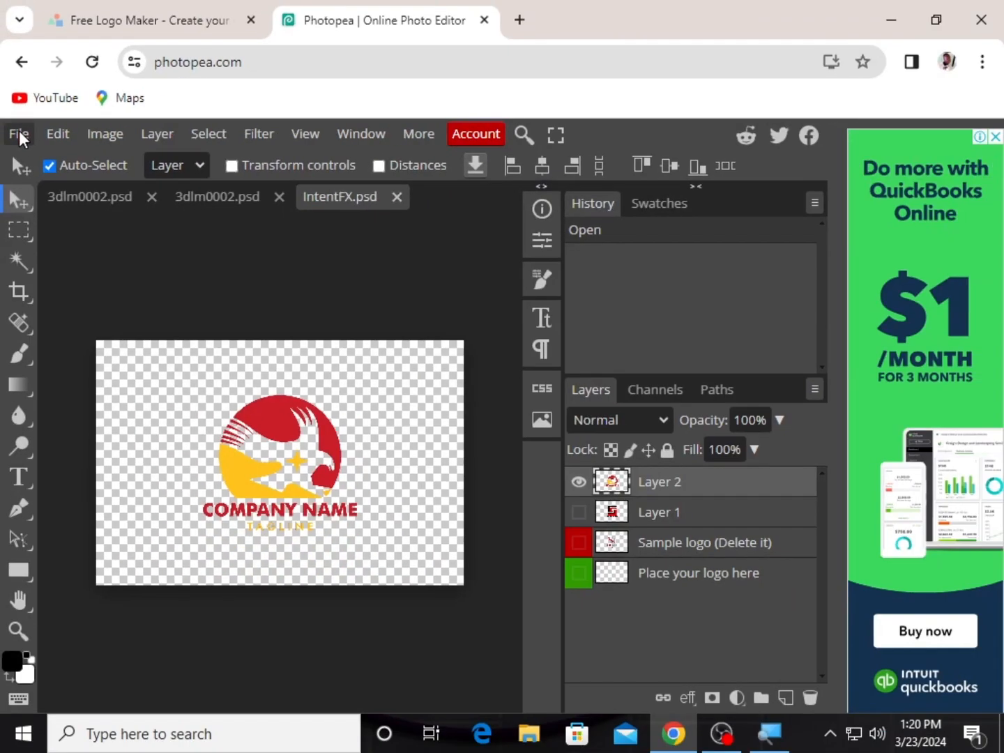
pyautogui.click(19, 133)
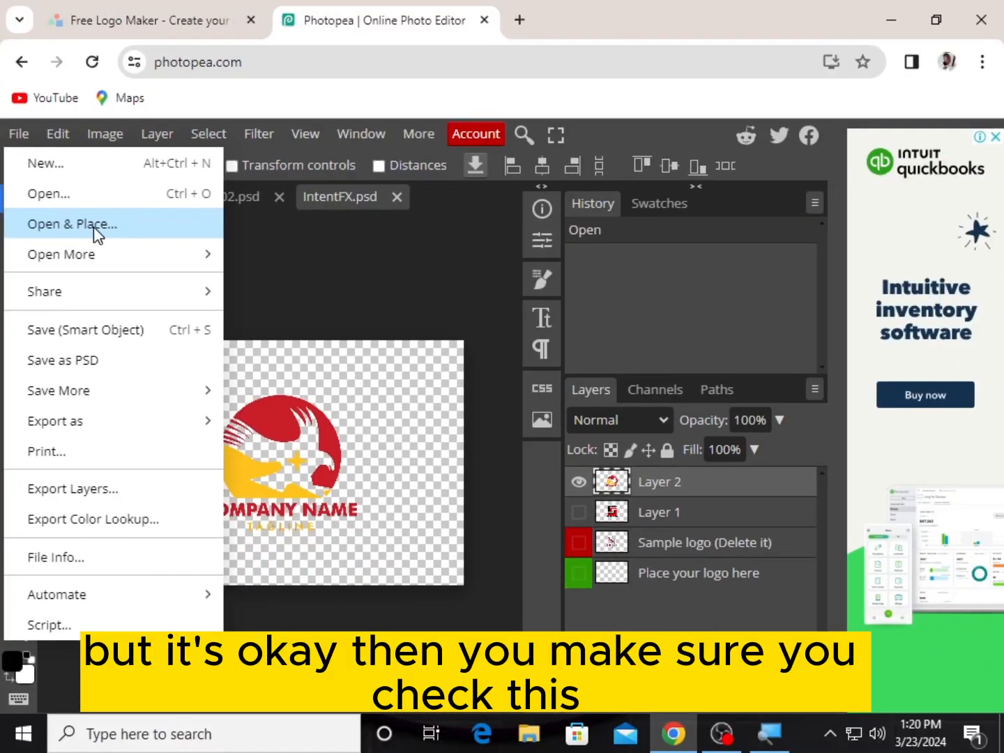
pyautogui.click(94, 224)
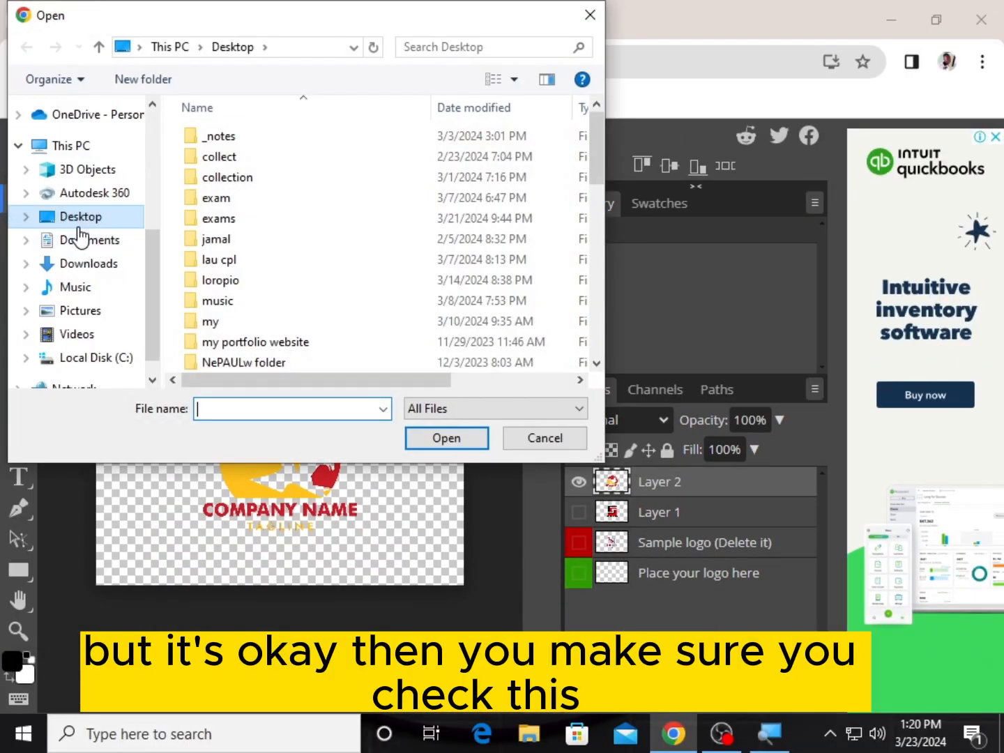
pyautogui.scroll(-2, 284, 227)
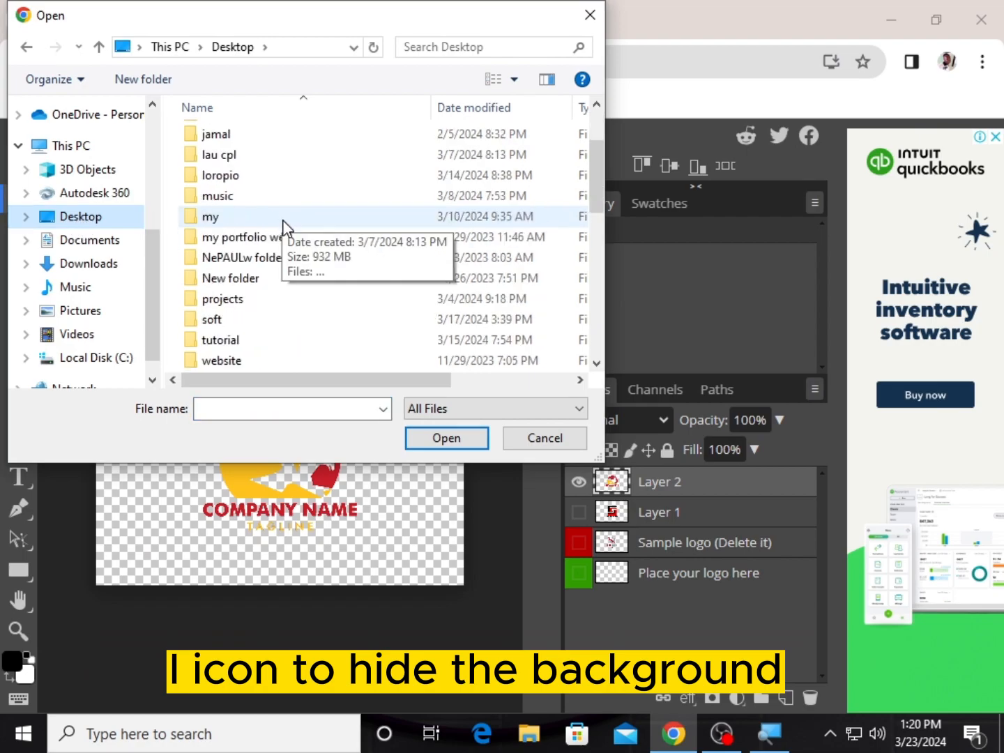
pyautogui.scroll(-2, 240, 334)
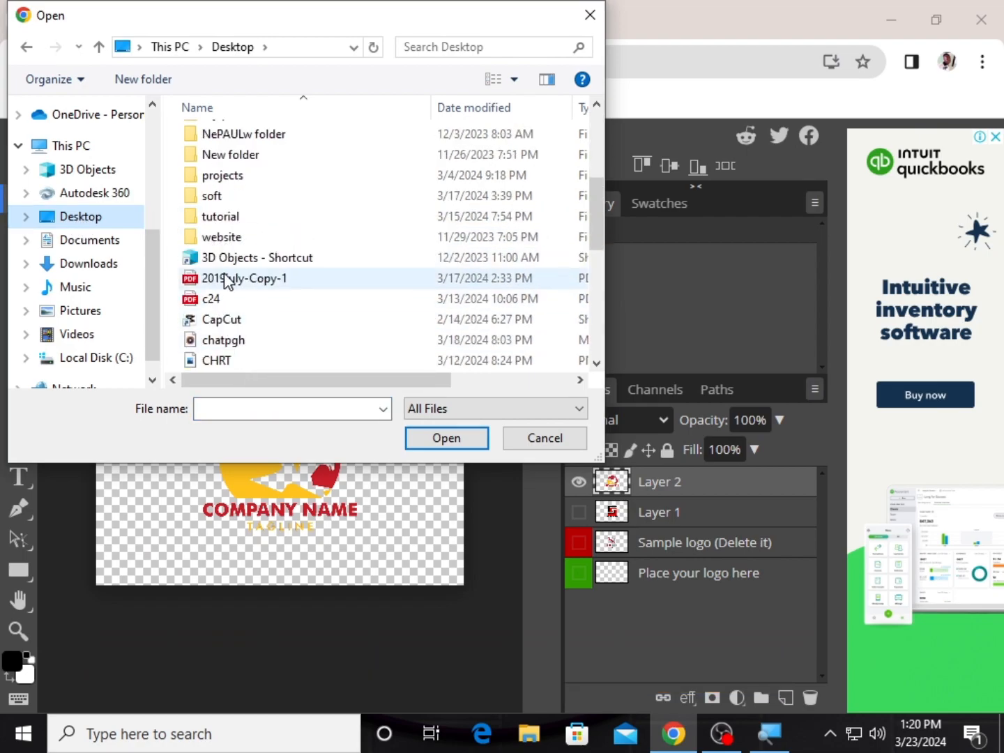
pyautogui.scroll(-4, 225, 281)
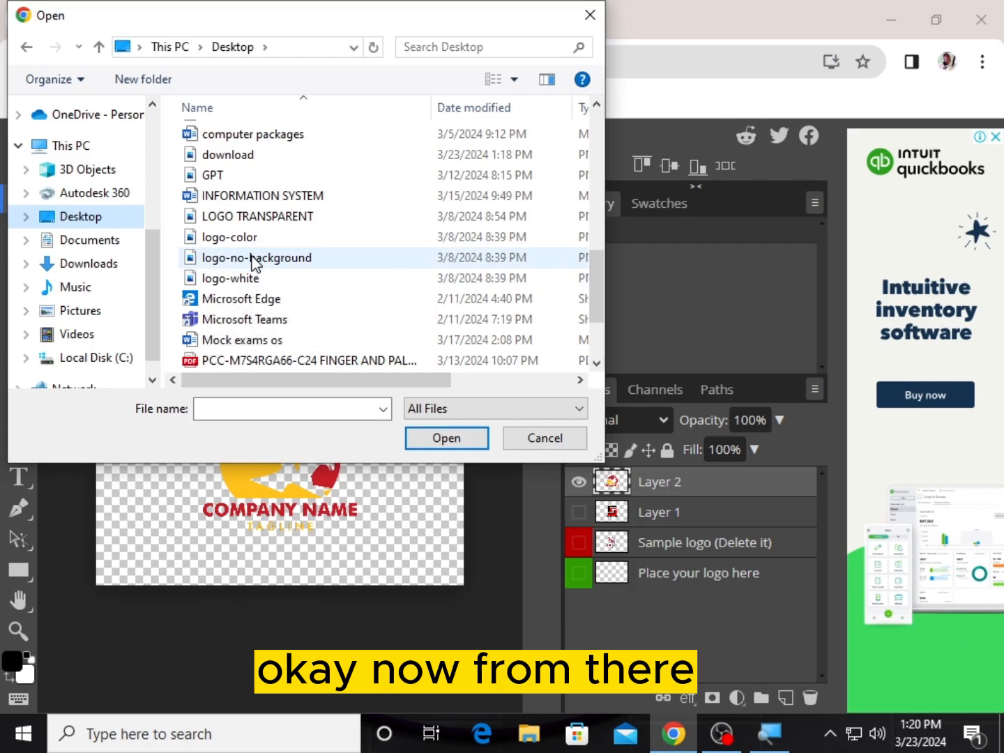
pyautogui.click(197, 154)
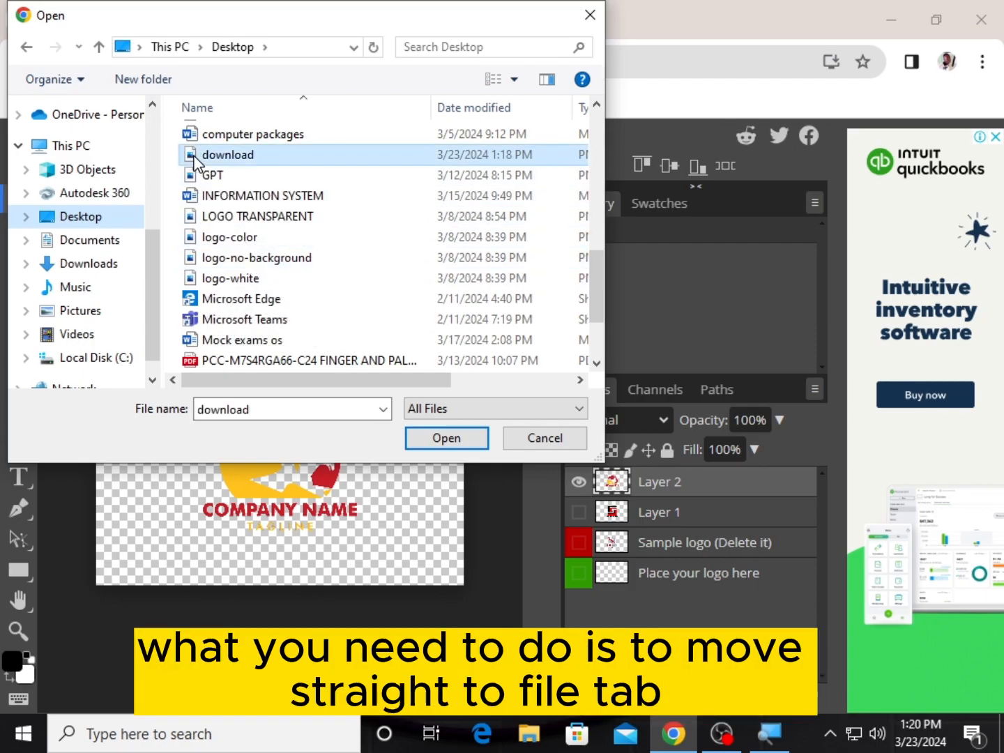
pyautogui.click(421, 439)
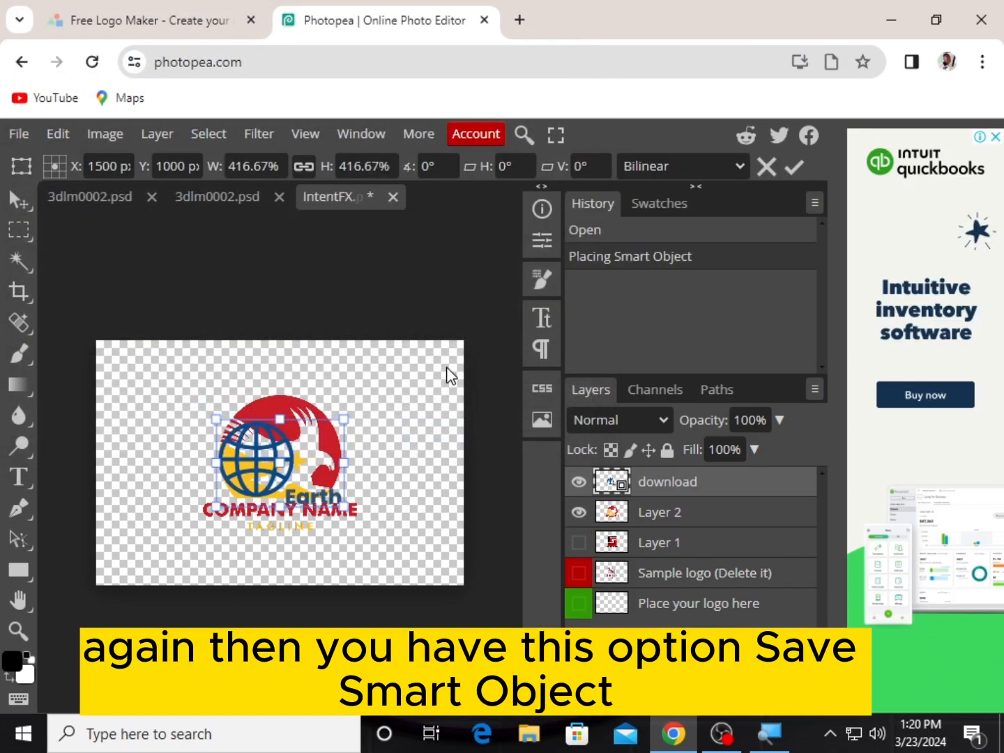
# - Scale the placed Earth logo to about 1185% so it fills the canvas, and hide the sample logo on Layer 2
pyautogui.moveTo(217, 420); pyautogui.dragTo(136, 369)
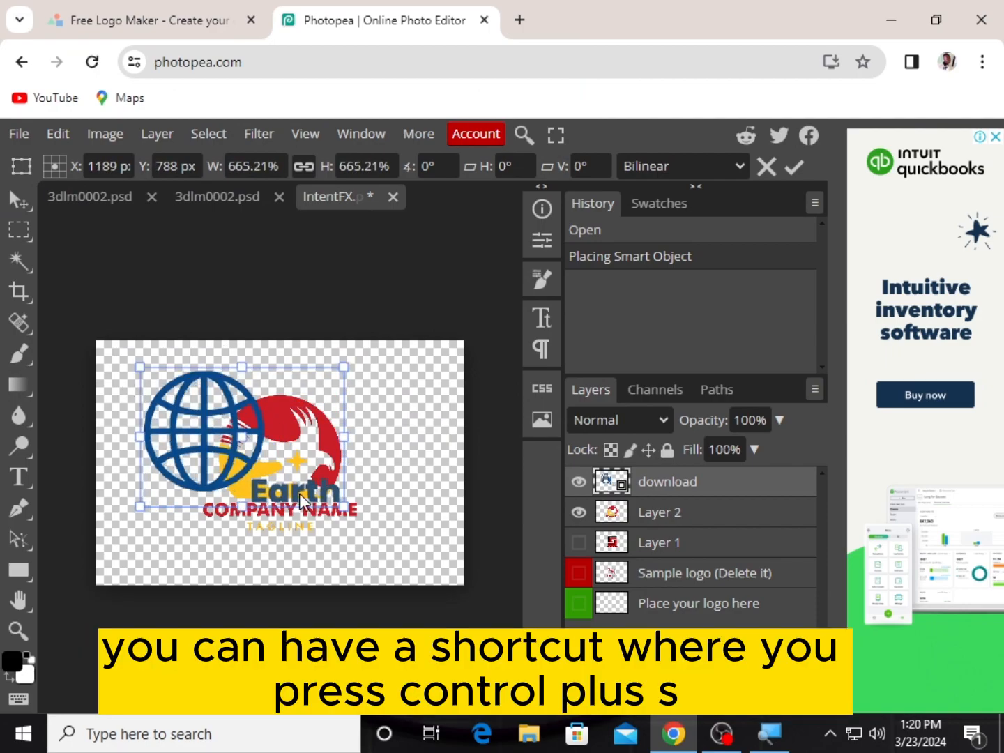
pyautogui.moveTo(342, 504); pyautogui.dragTo(438, 570)
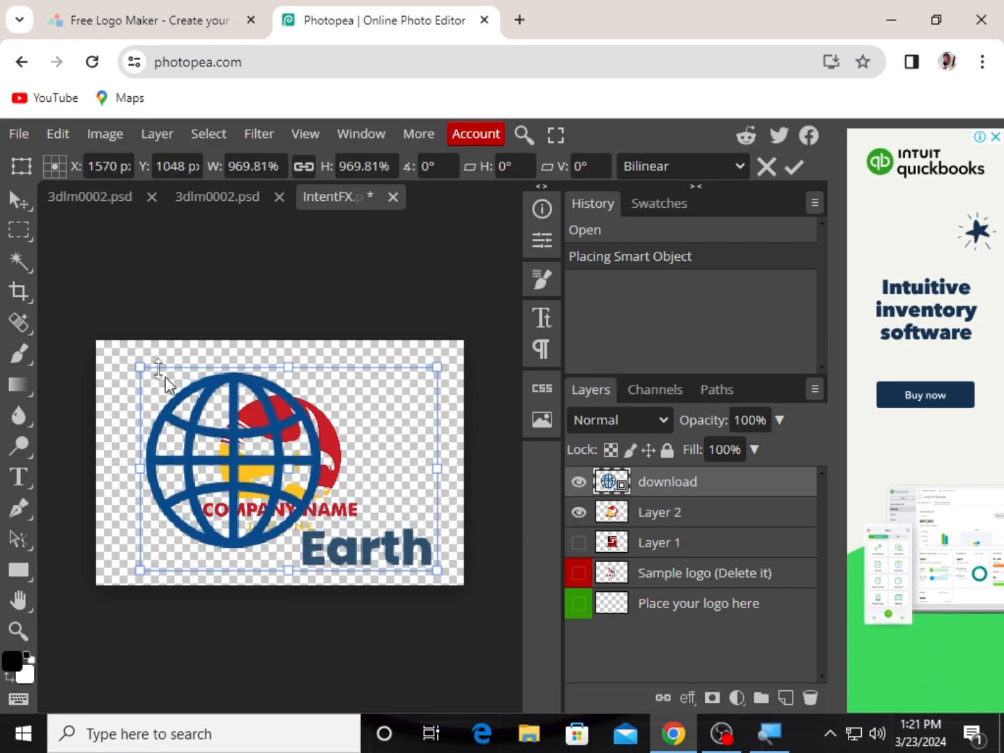
pyautogui.moveTo(138, 366); pyautogui.dragTo(97, 342)
pyautogui.moveTo(430, 568); pyautogui.dragTo(463, 587)
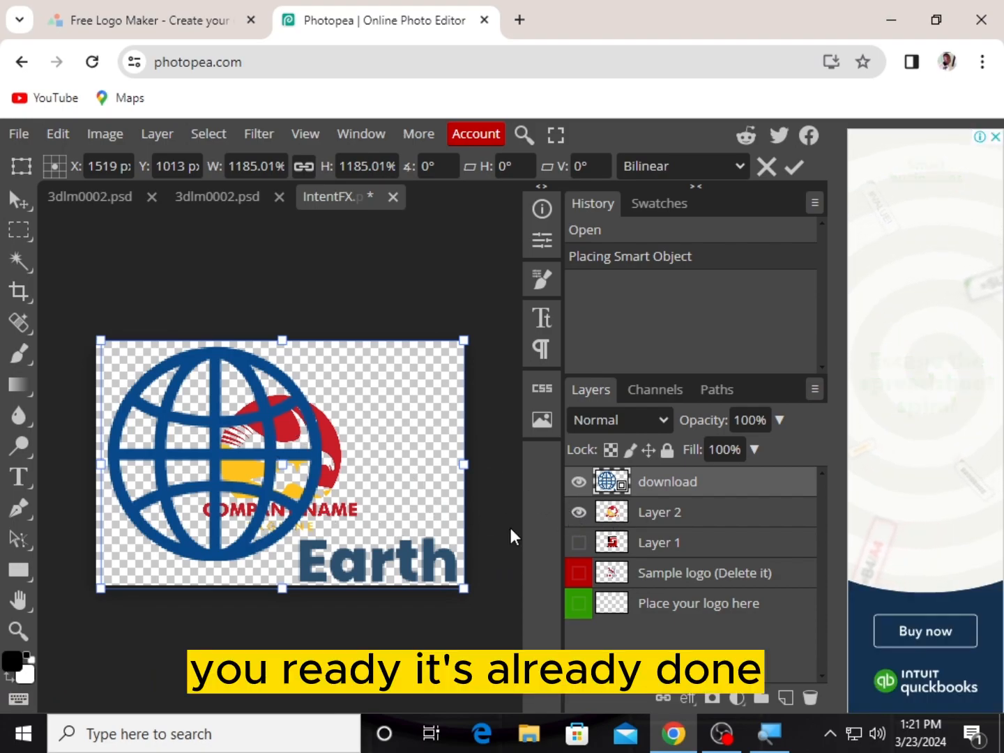
pyautogui.click(578, 514)
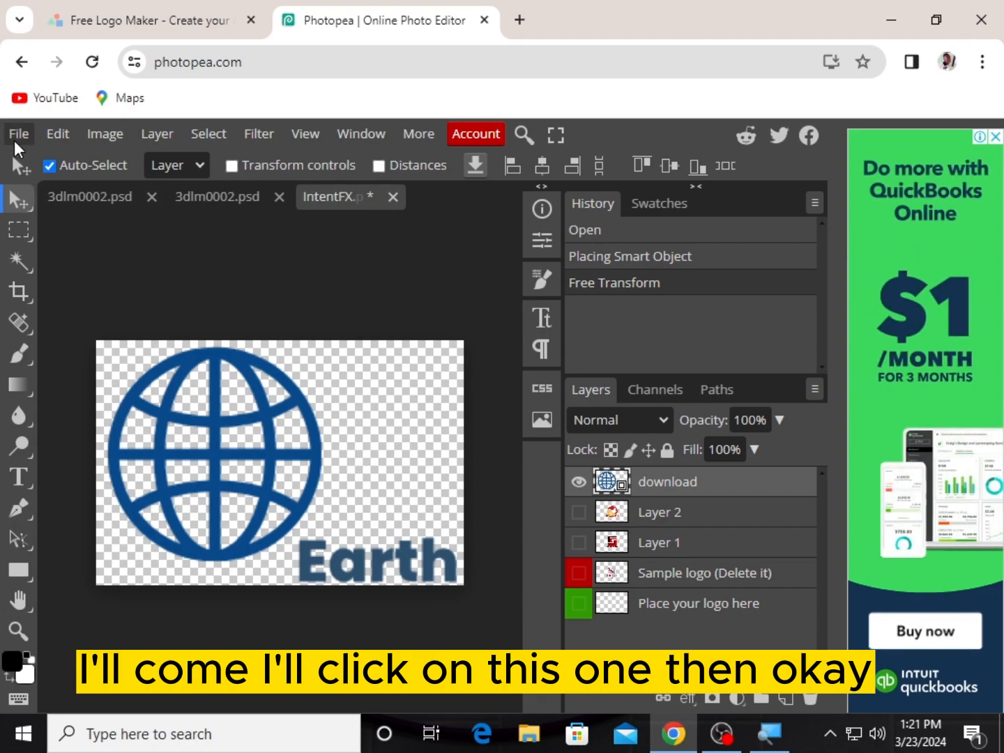
# - Save the edited smart object and switch back to the modified 3dlm0002 mockup document, keeping its name
pyautogui.click(17, 135)
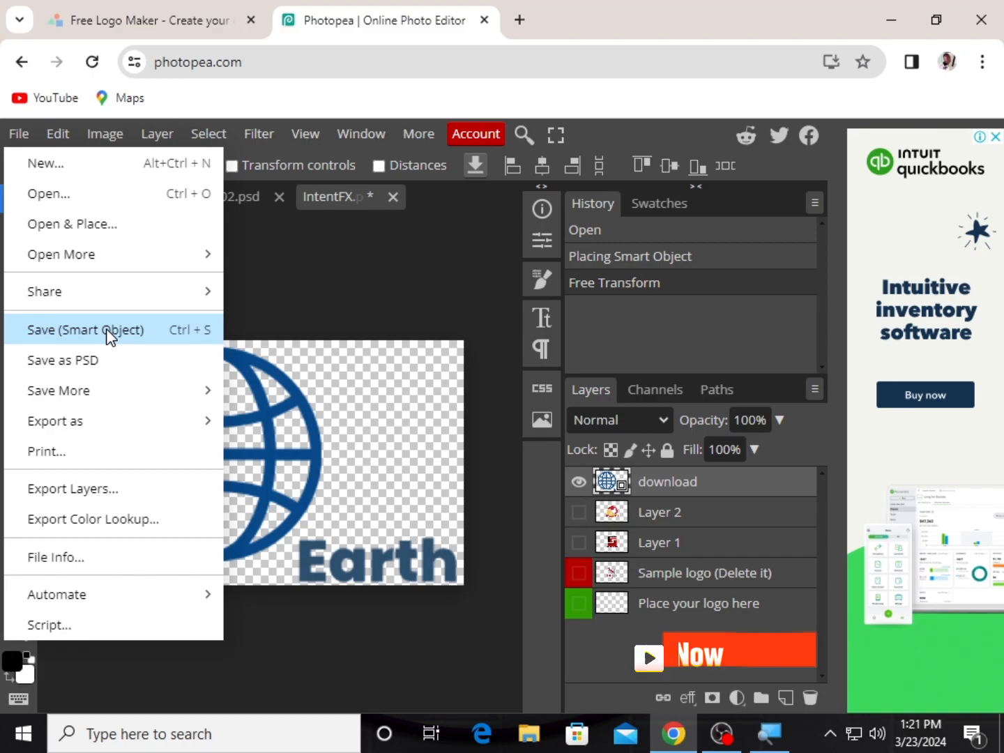
pyautogui.click(105, 329)
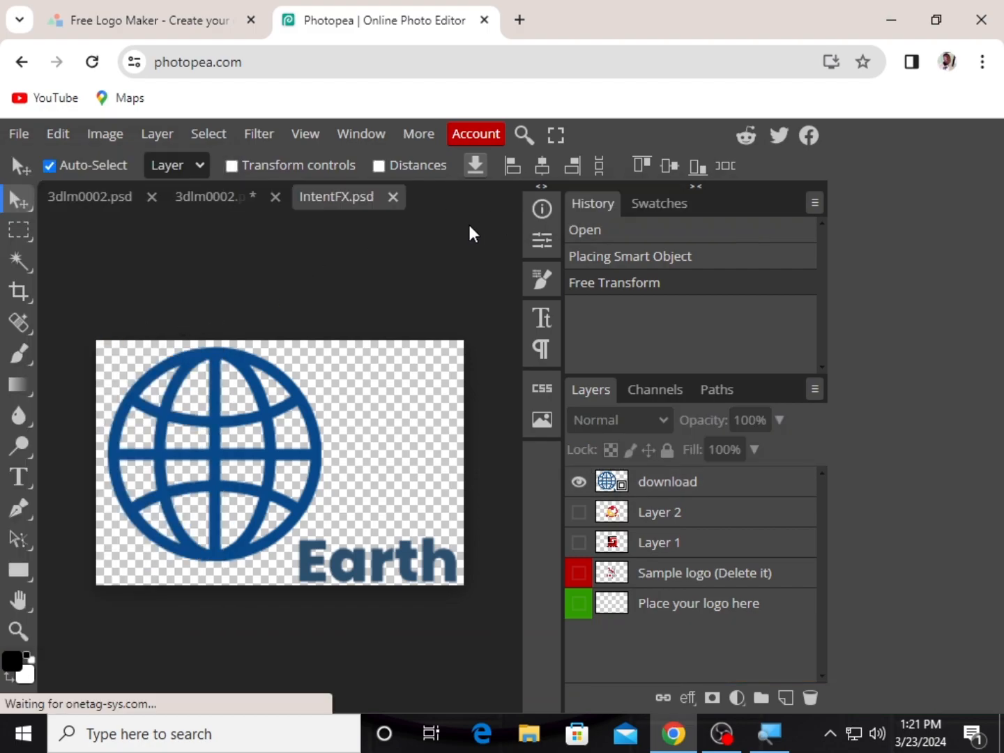
pyautogui.doubleClick(331, 198)
pyautogui.click(270, 356)
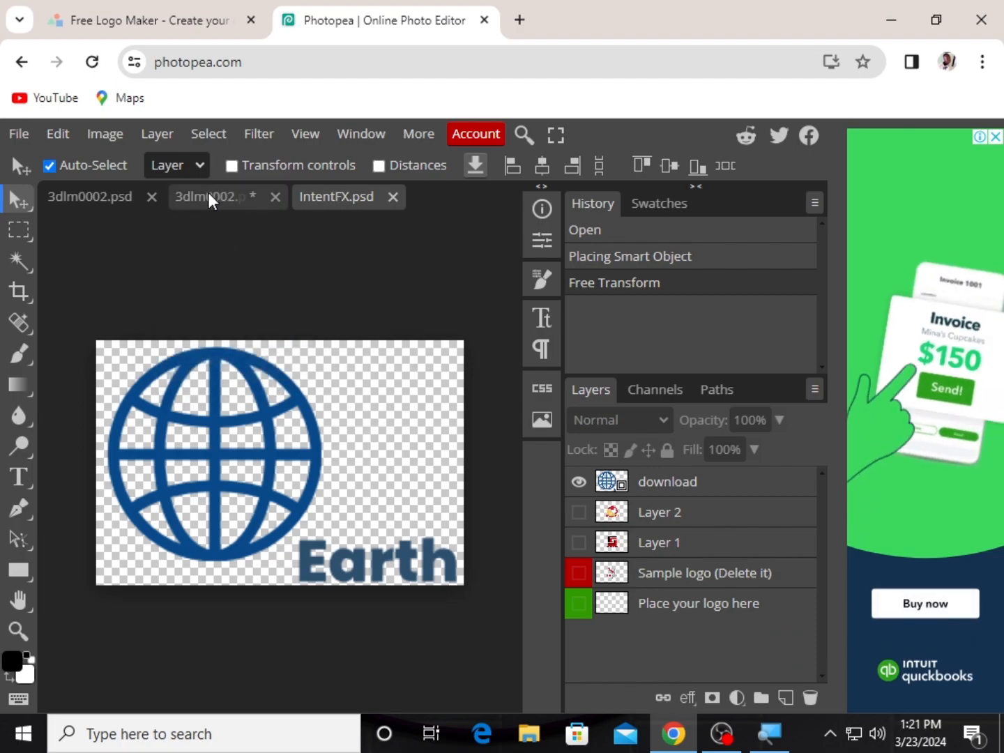
pyautogui.doubleClick(103, 196)
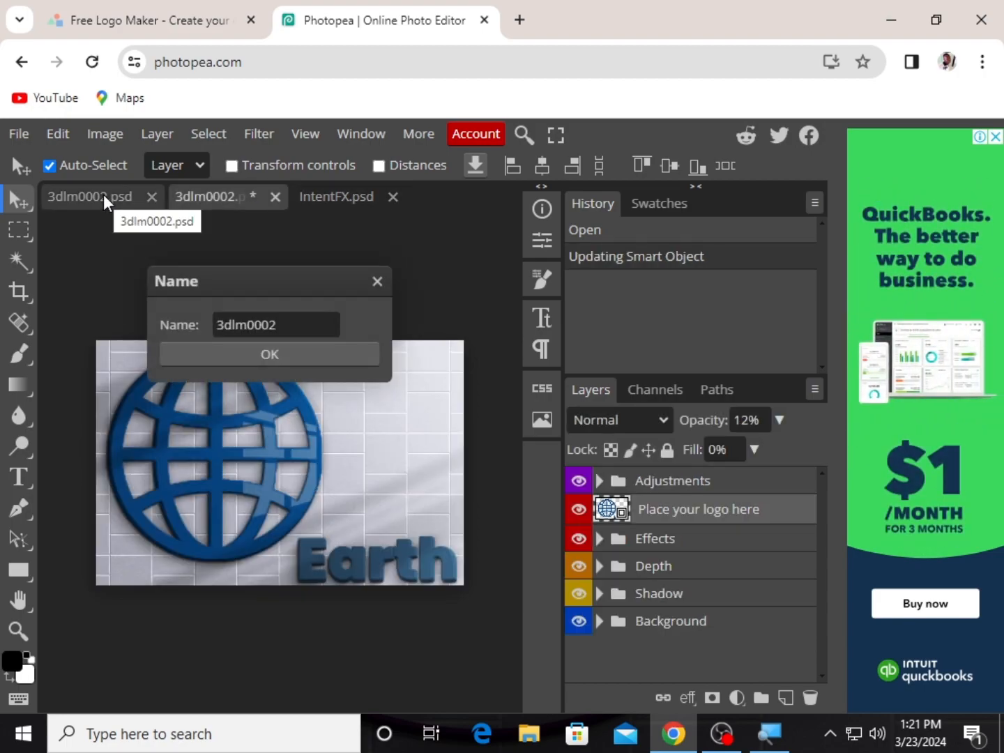
pyautogui.click(266, 355)
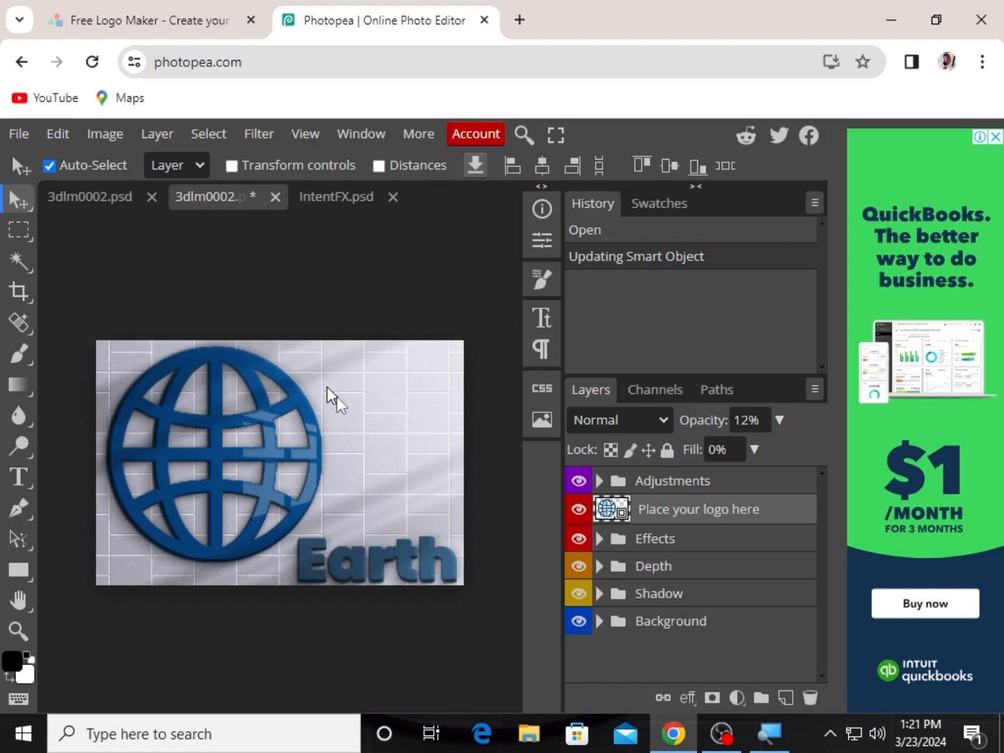